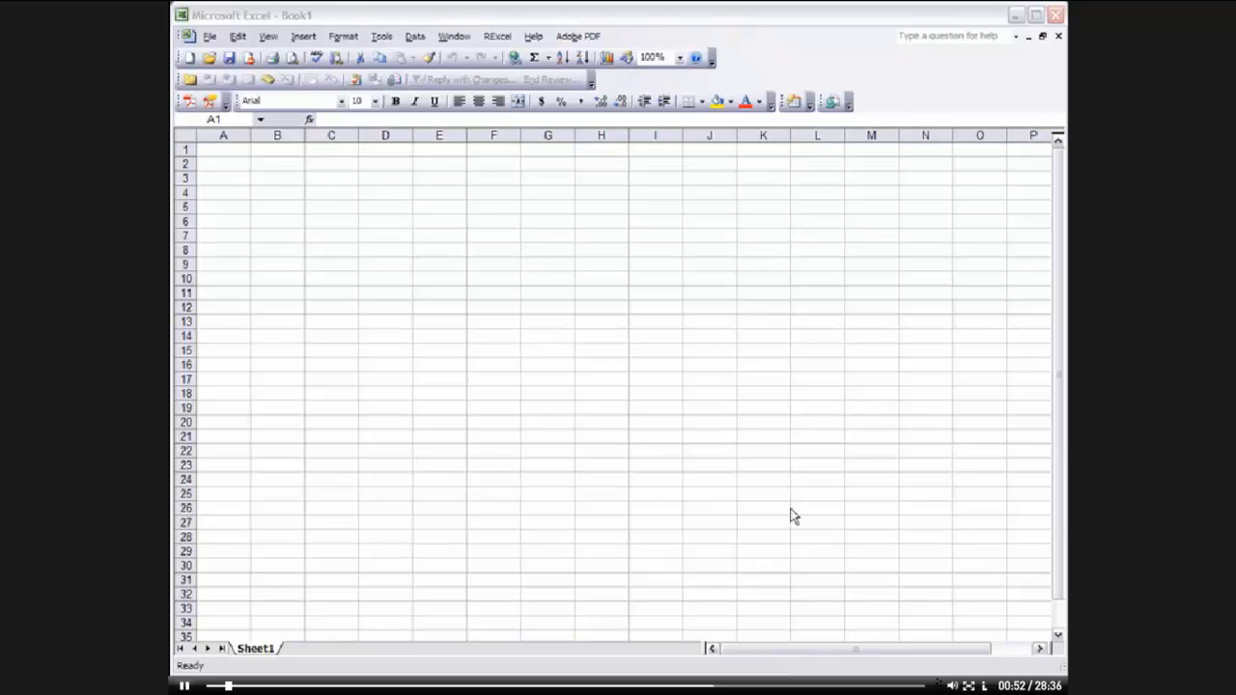
Open the Data transfer demo worksheet from the RExcel demo worksheets
left_click(507, 37)
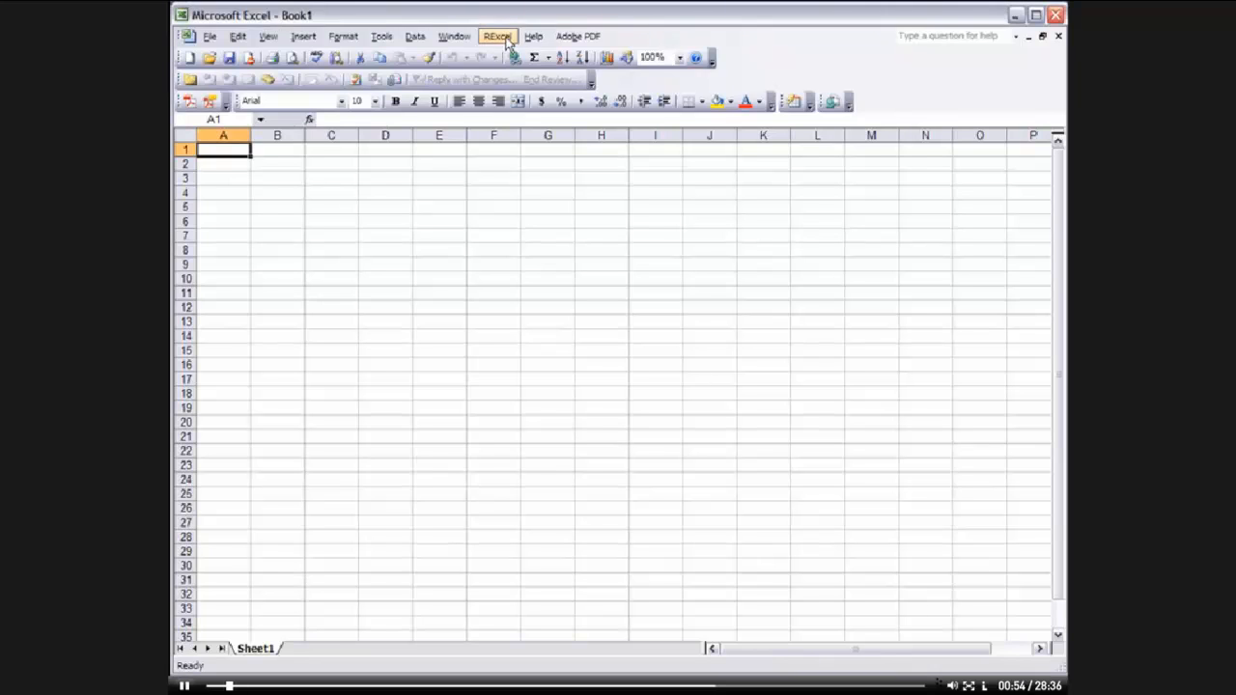
left_click(507, 38)
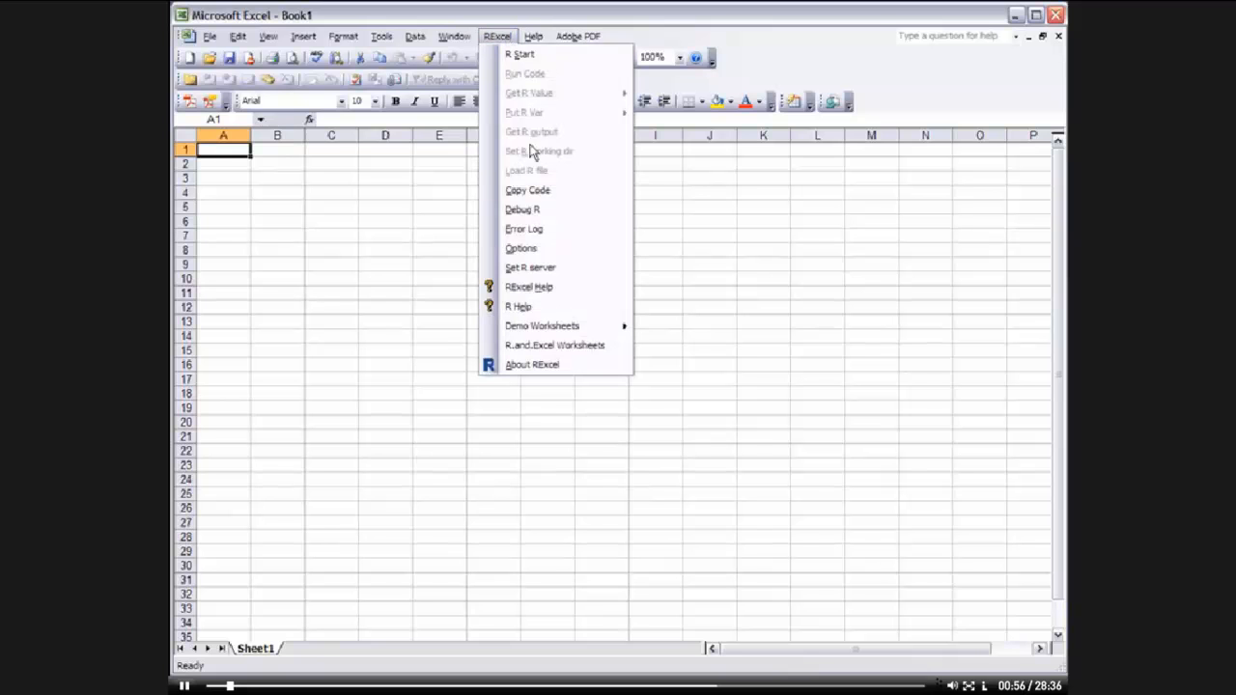
mouse_move(540, 331)
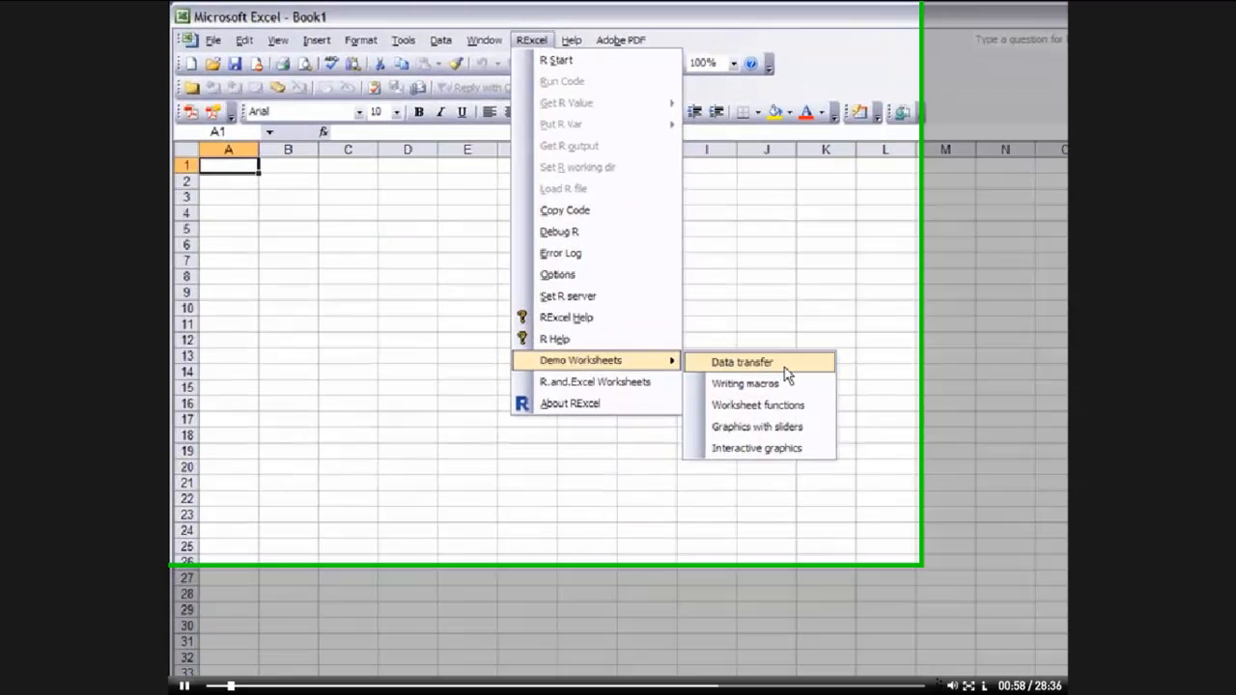
left_click(719, 330)
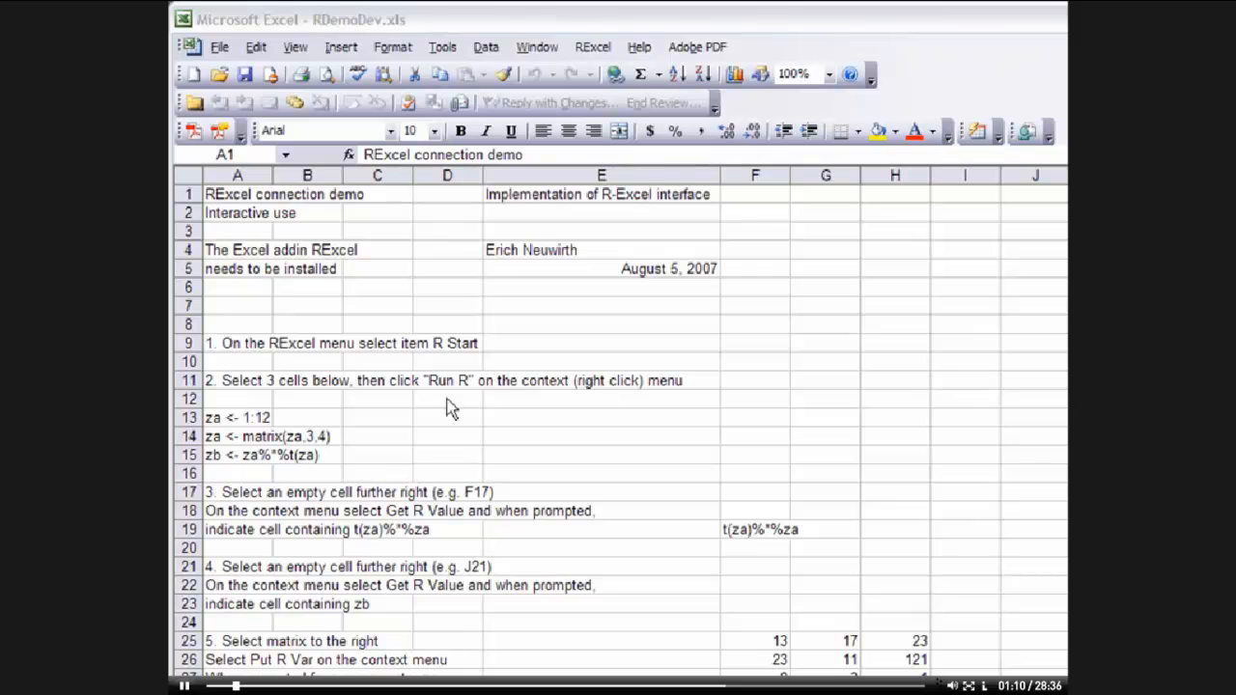
Select the three R commands in A13:A15 and run them in R
left_click_drag(224, 416, 224, 454)
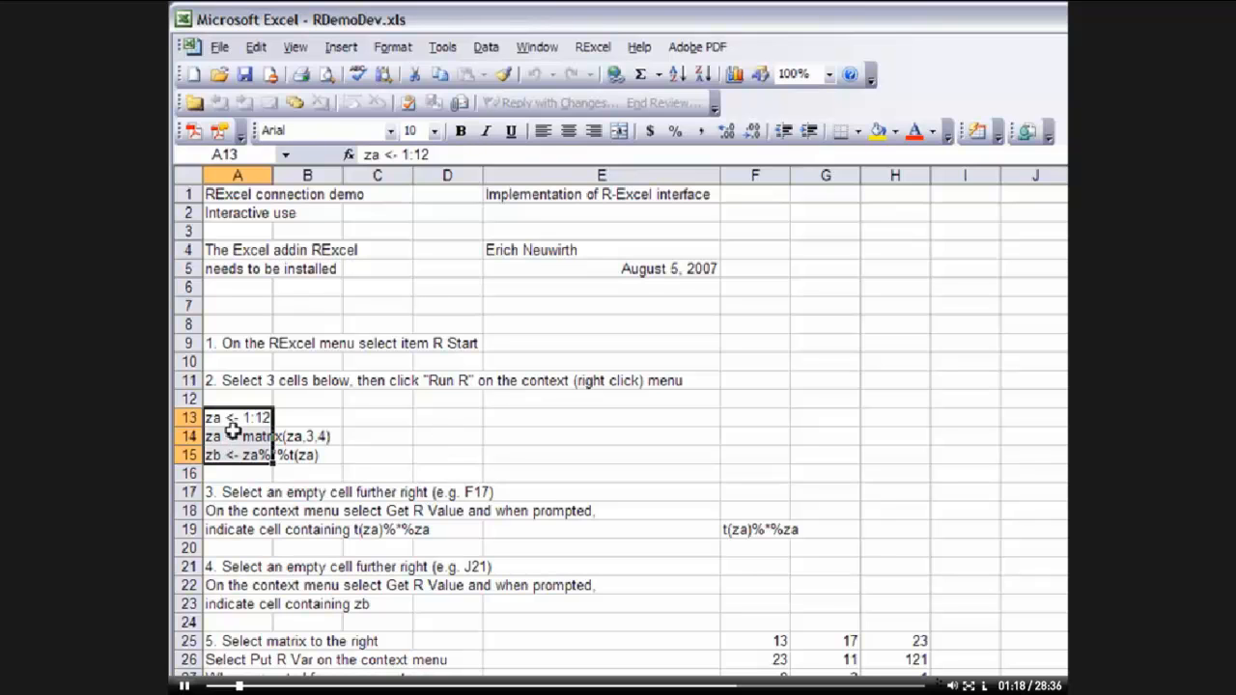
right_click(234, 434)
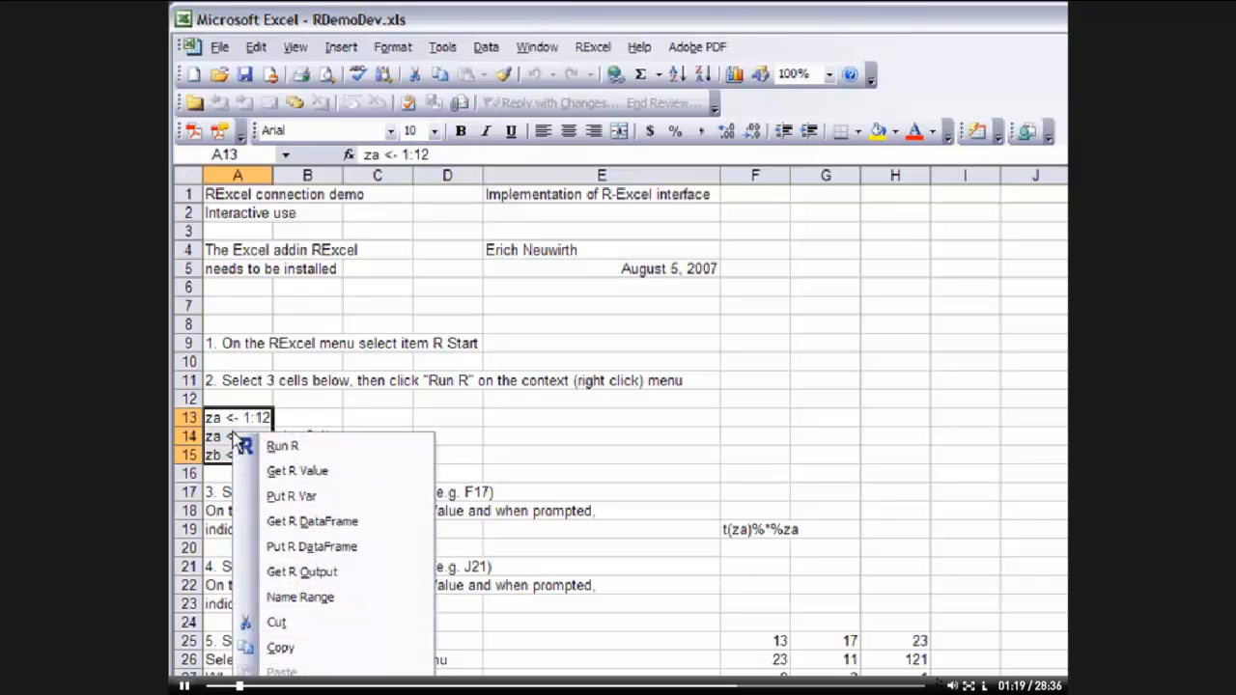
left_click(283, 447)
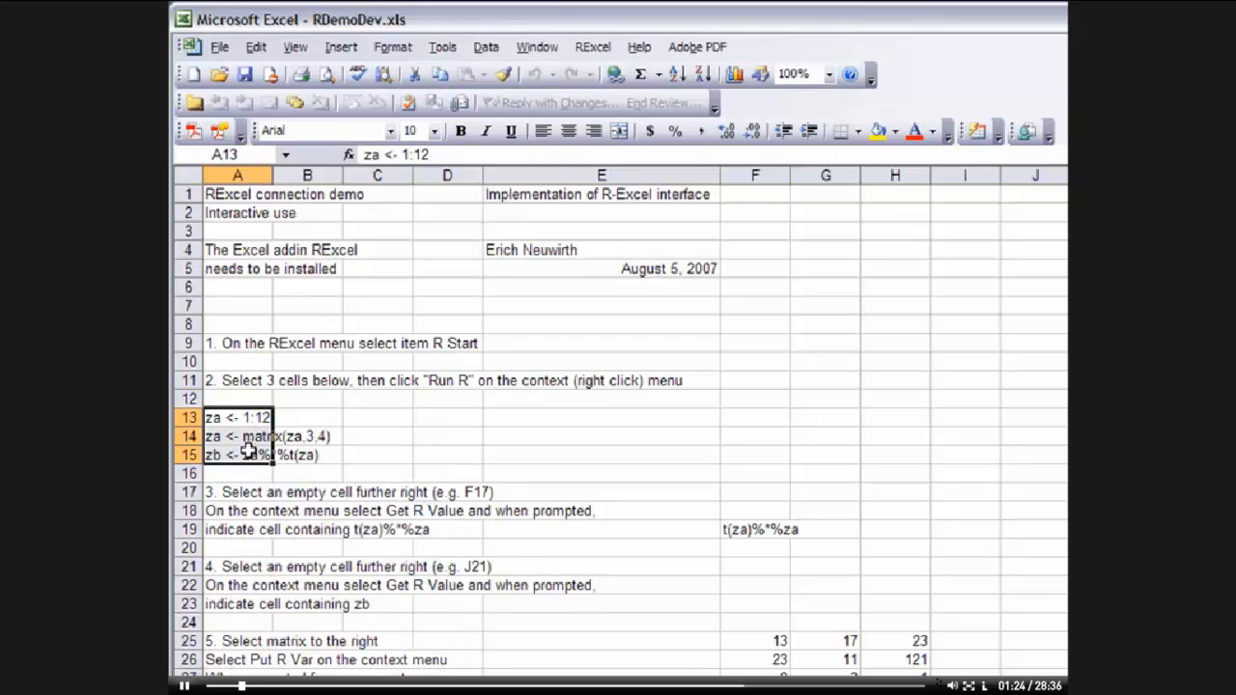
Get the R value zb into the sheet starting at cell H12
left_click(889, 400)
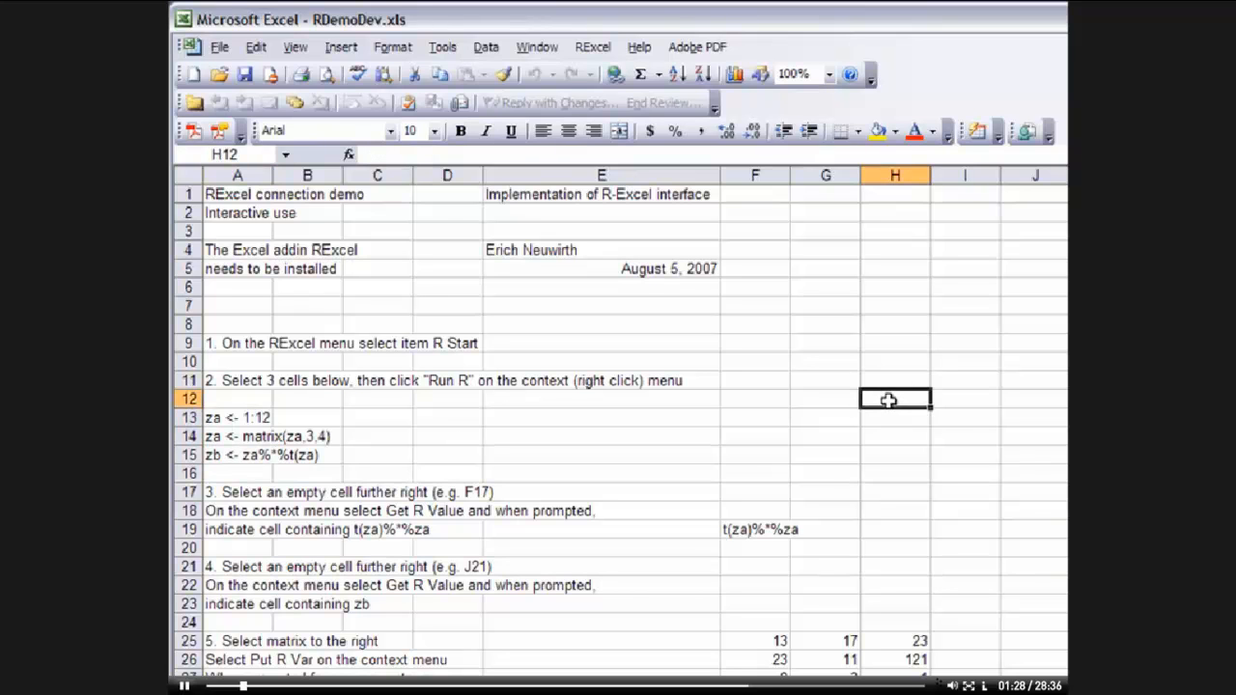
right_click(889, 401)
left_click(1000, 444)
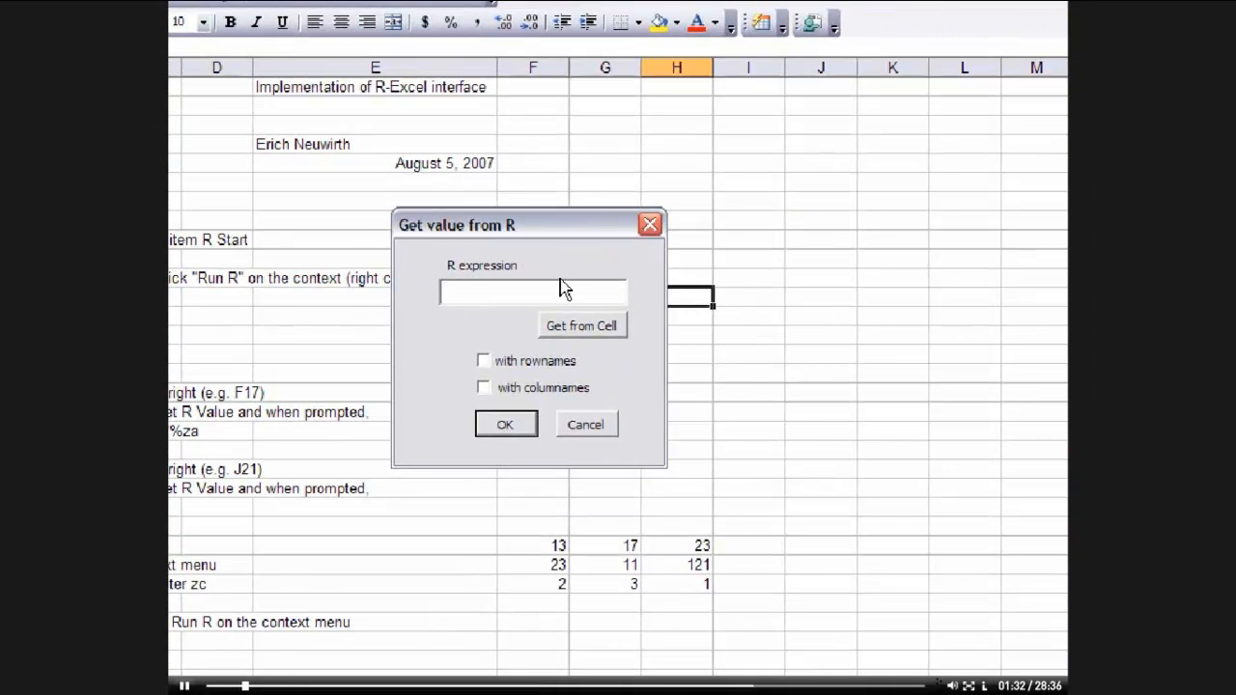
type("zb")
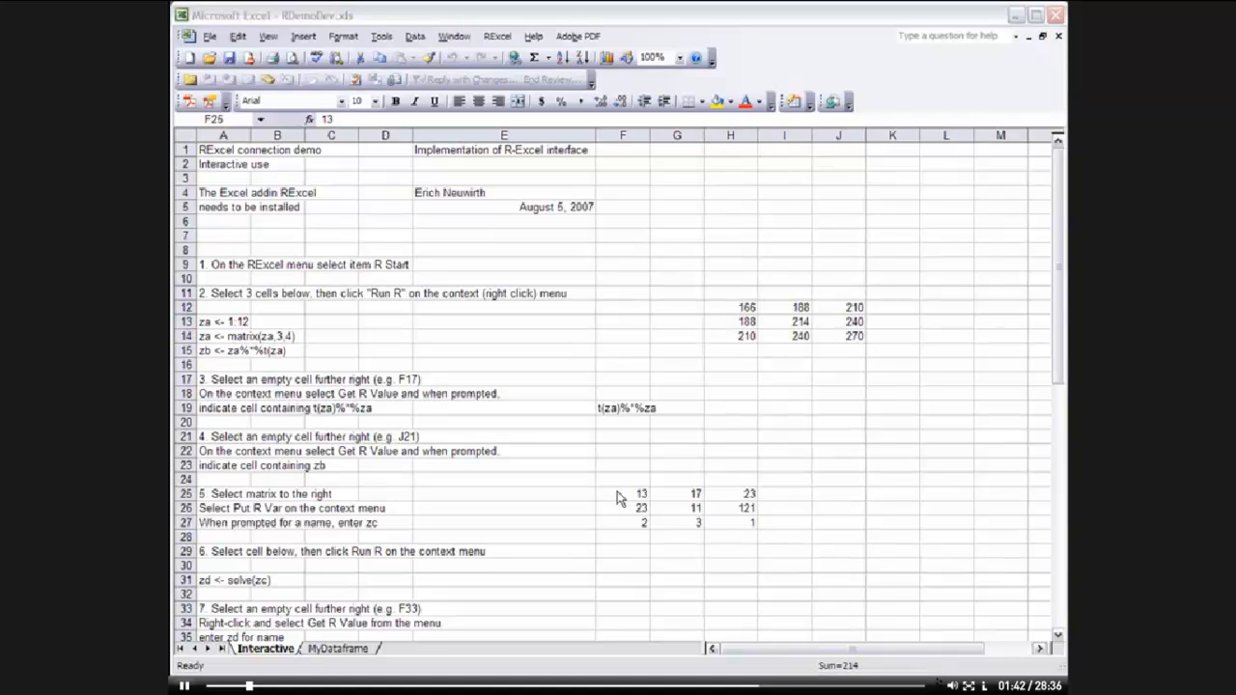
Put the matrix in F25:H27 into R as the variable zc
left_click(617, 492)
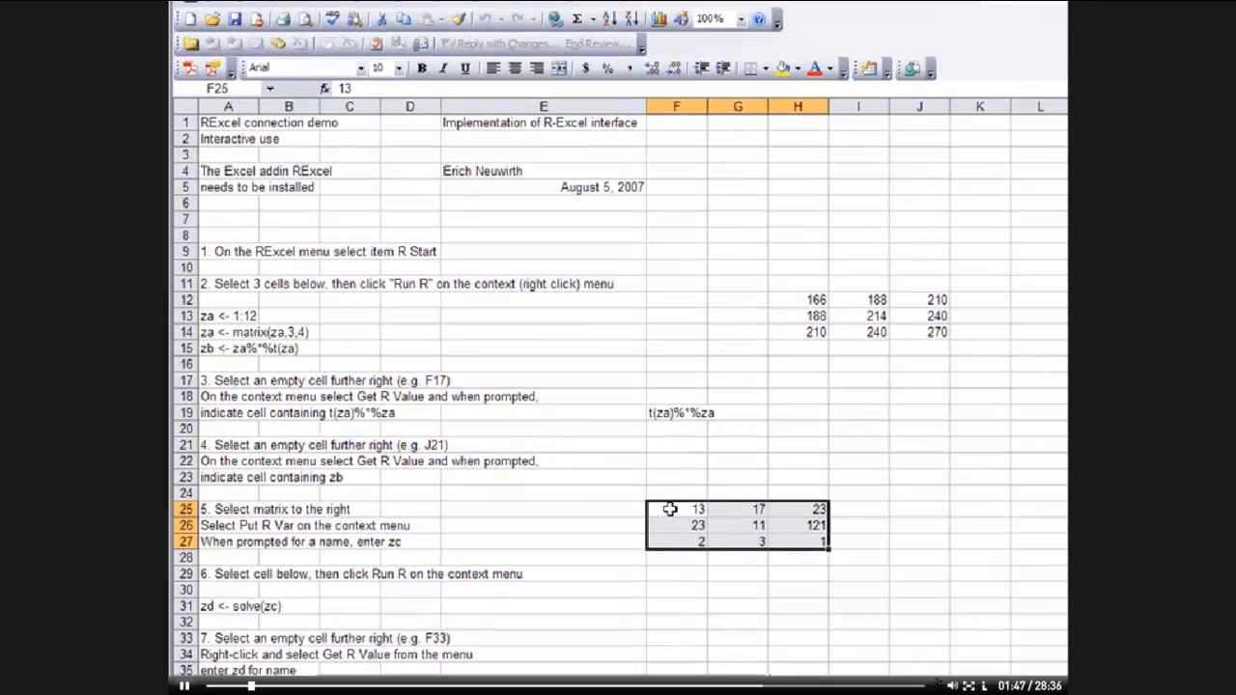
right_click(670, 509)
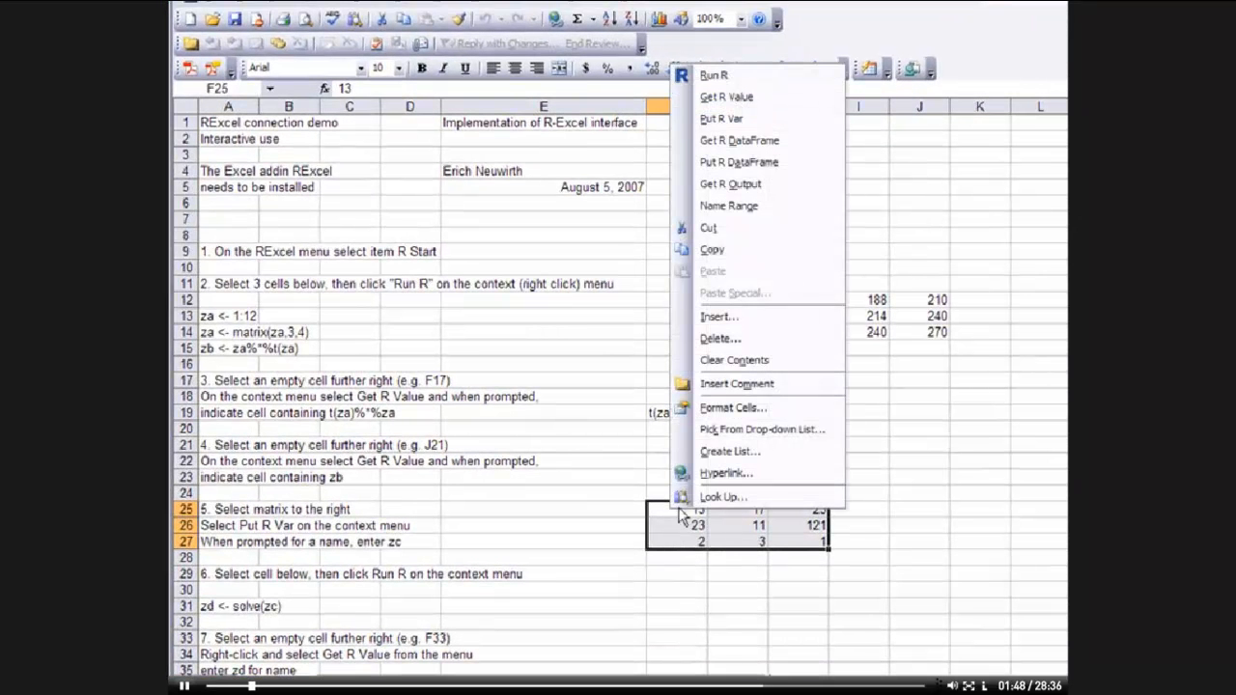
left_click(797, 124)
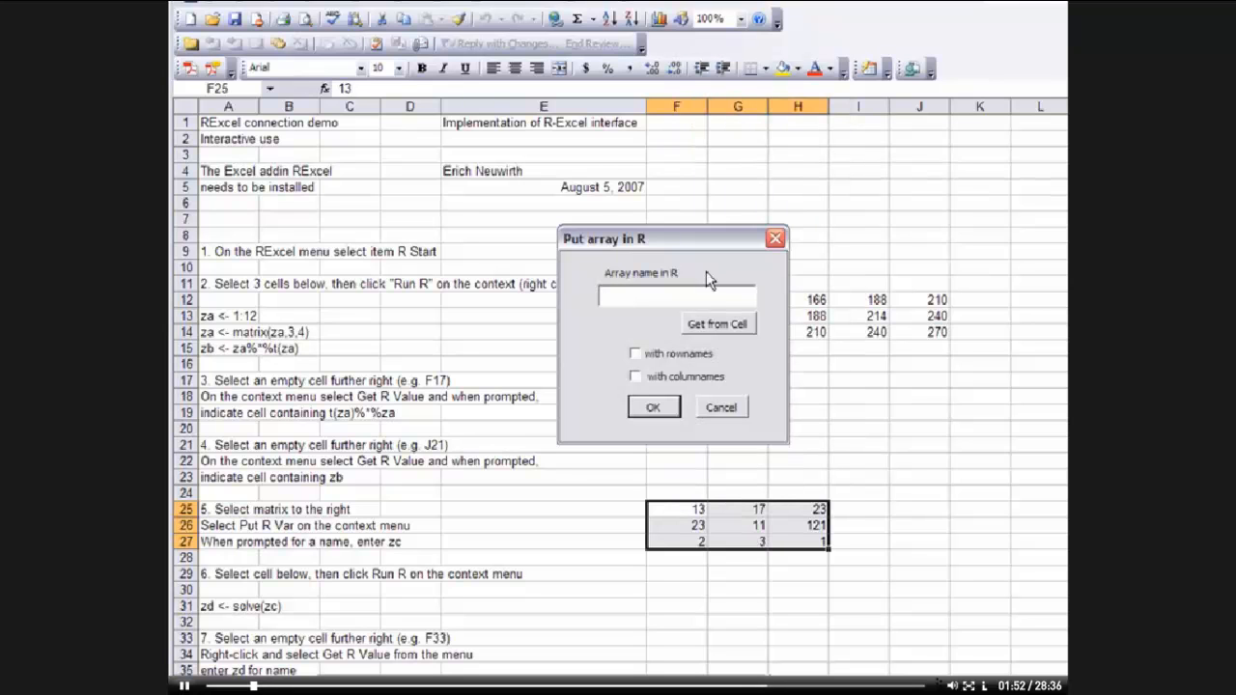
type("zc")
key("Return")
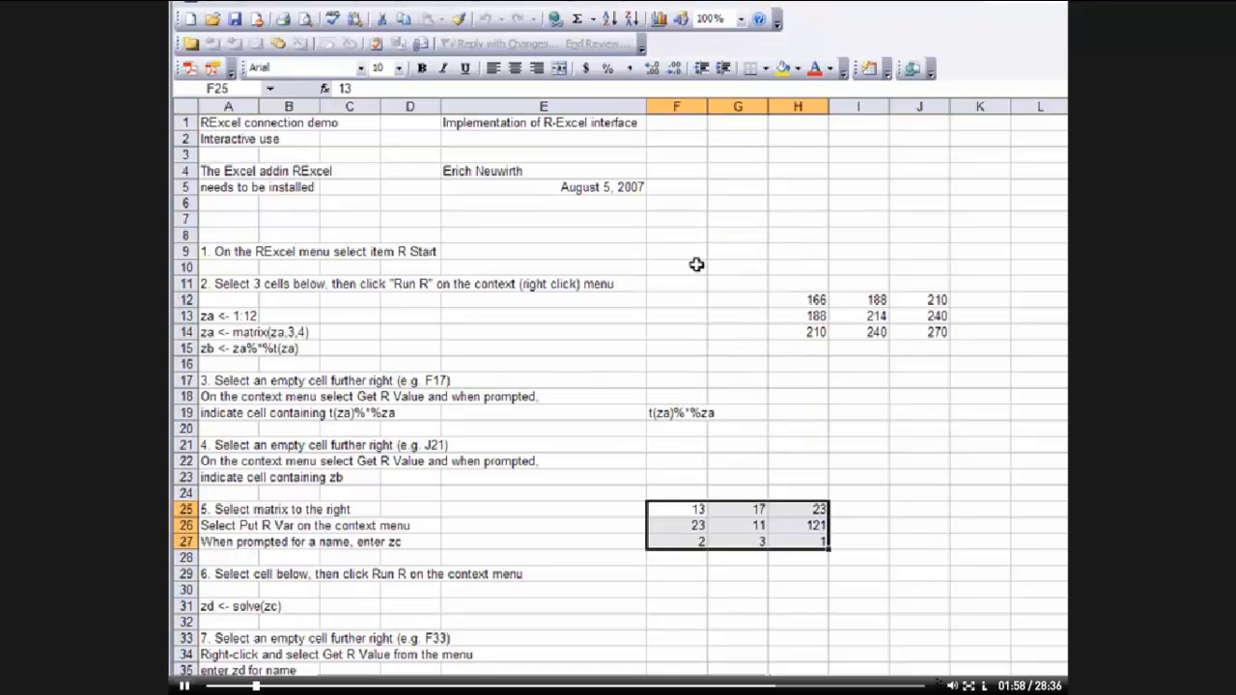
Run the R command zd <- solve(zc) in cell A31
left_click(224, 607)
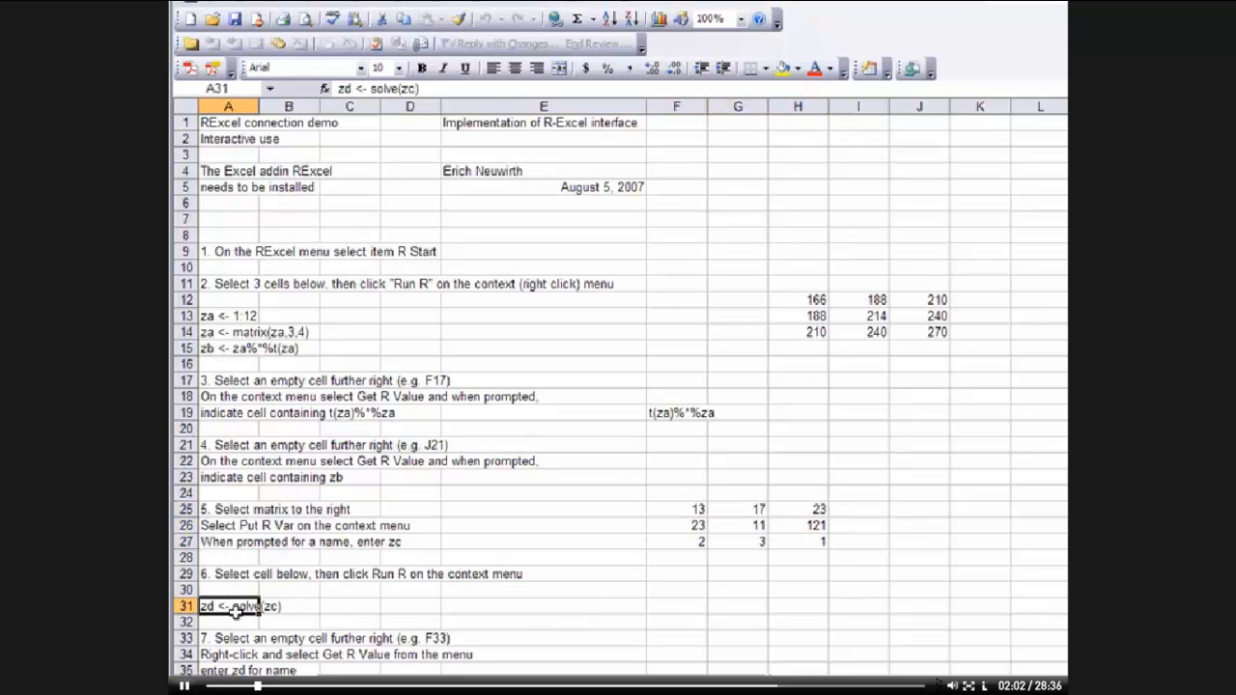
right_click(224, 607)
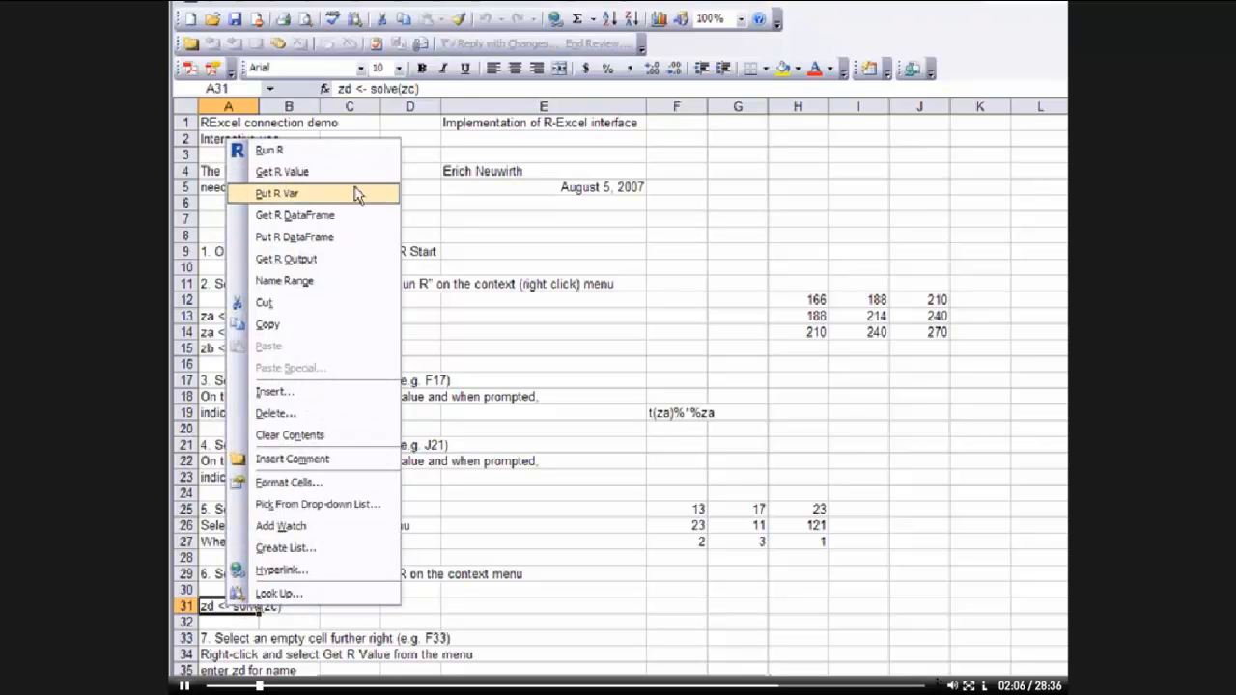
left_click(305, 151)
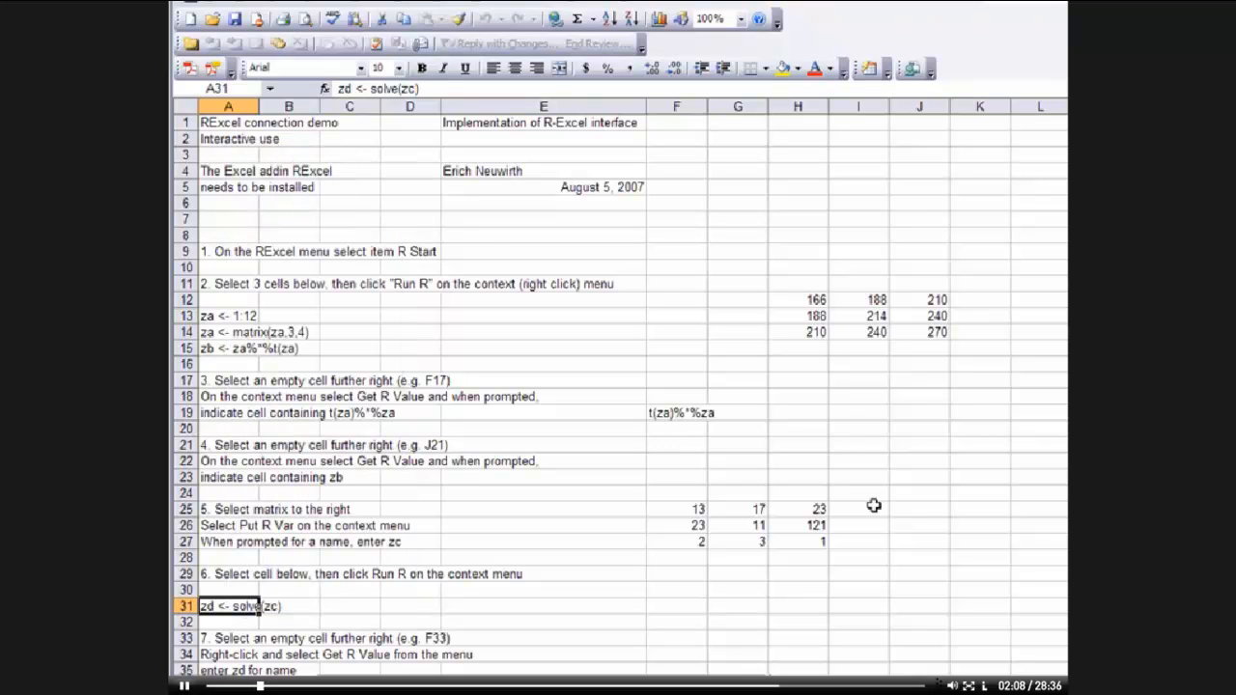
Get the R value zd into the sheet starting at cell J25
left_click(925, 508)
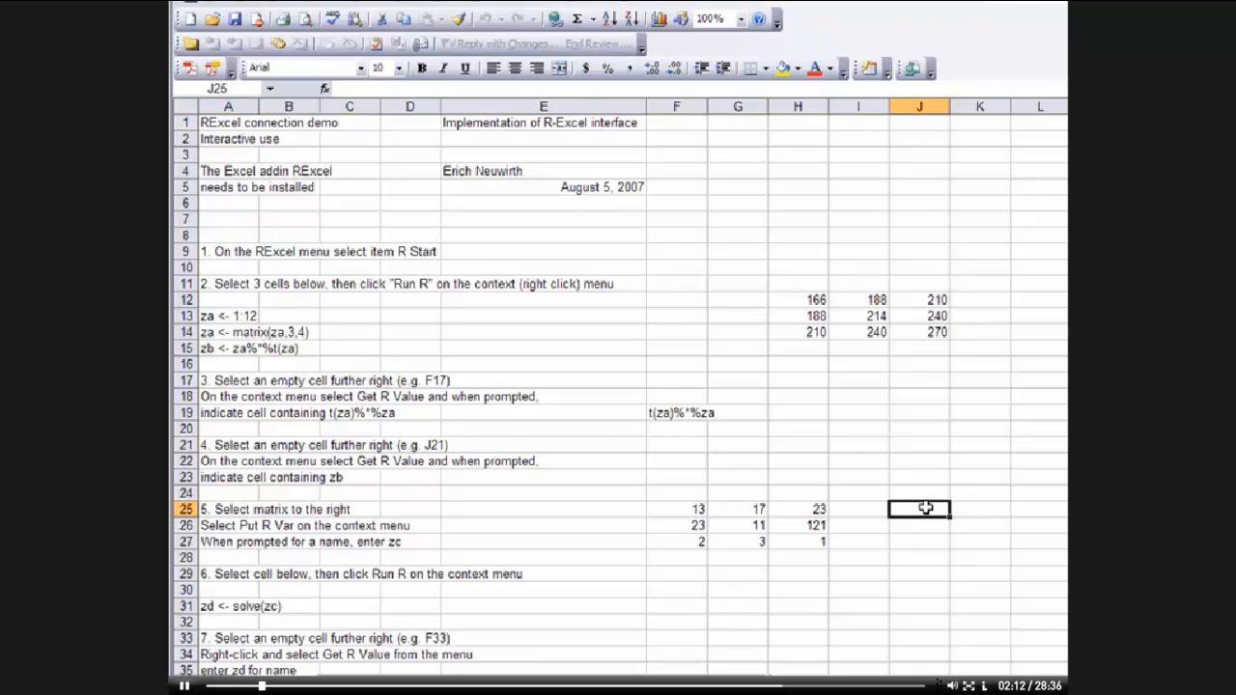
right_click(925, 507)
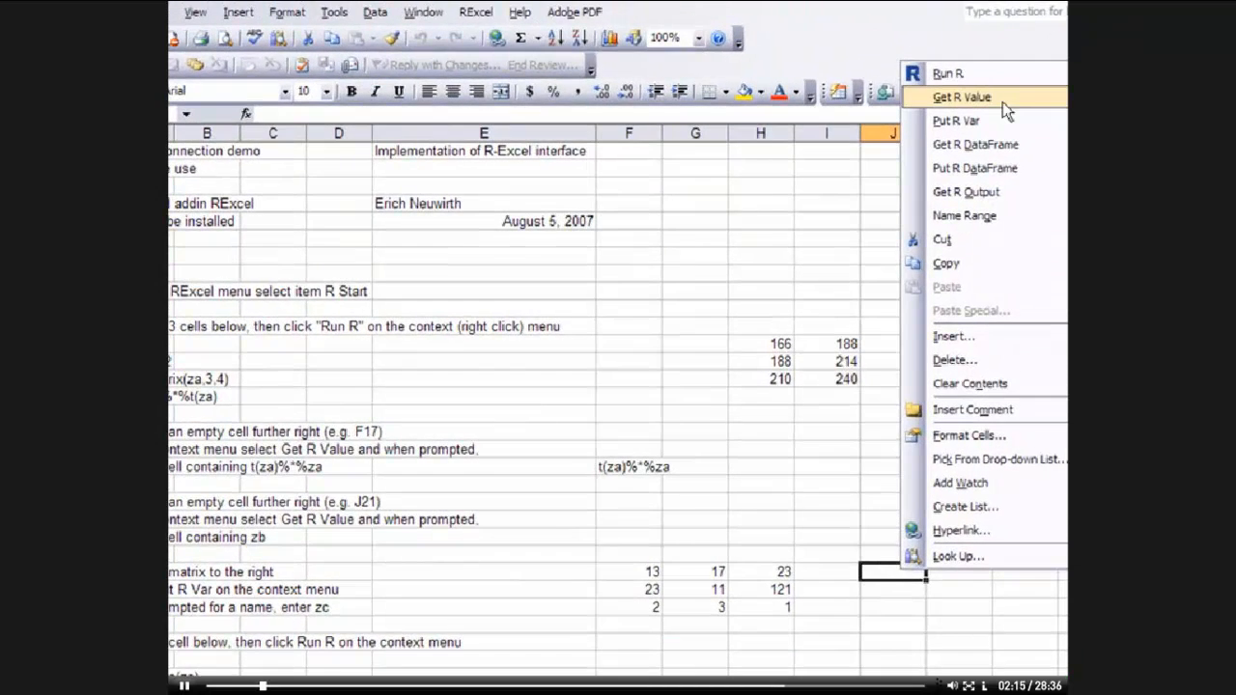
left_click(1002, 96)
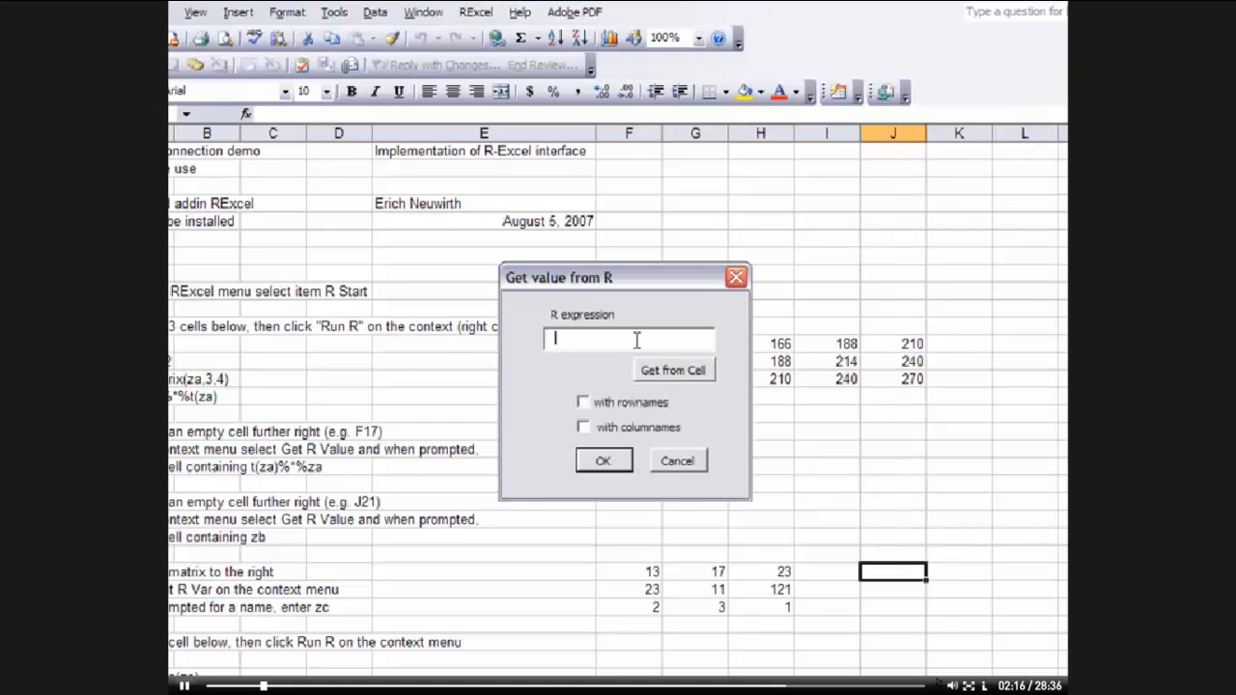
type("zd")
key("Return")
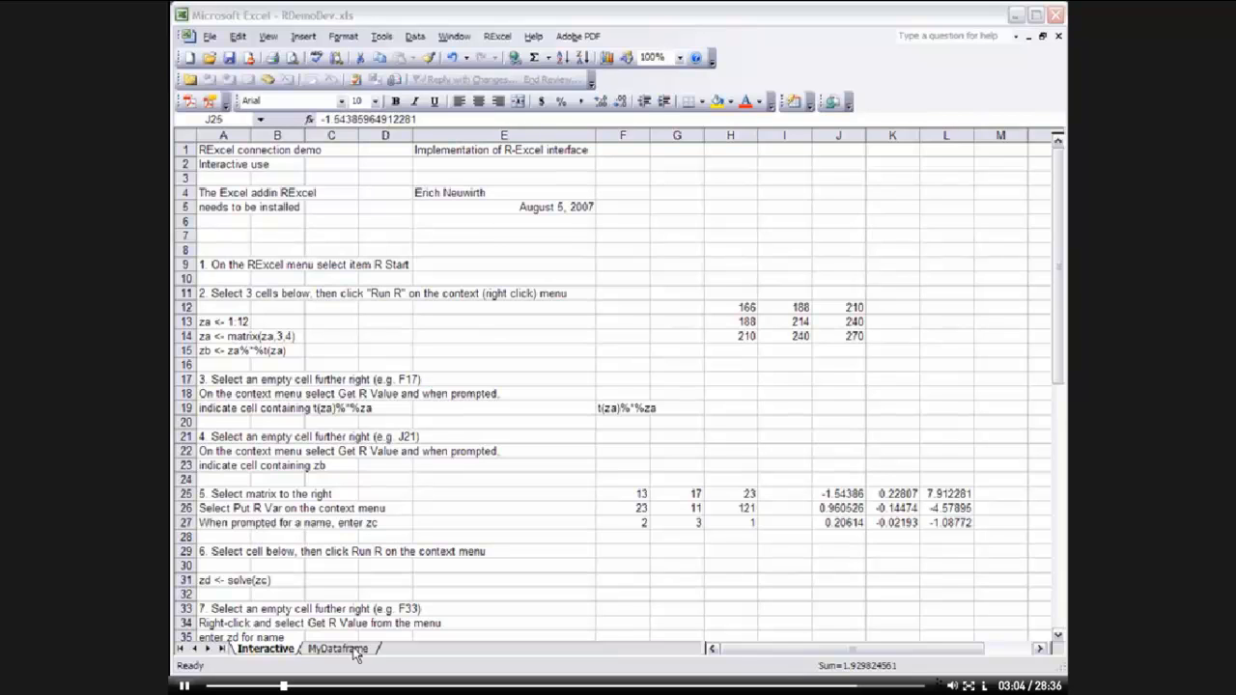
On the MyDataframe sheet, put the range A1:E33 into R as the data frame RDemoDev
left_click(353, 651)
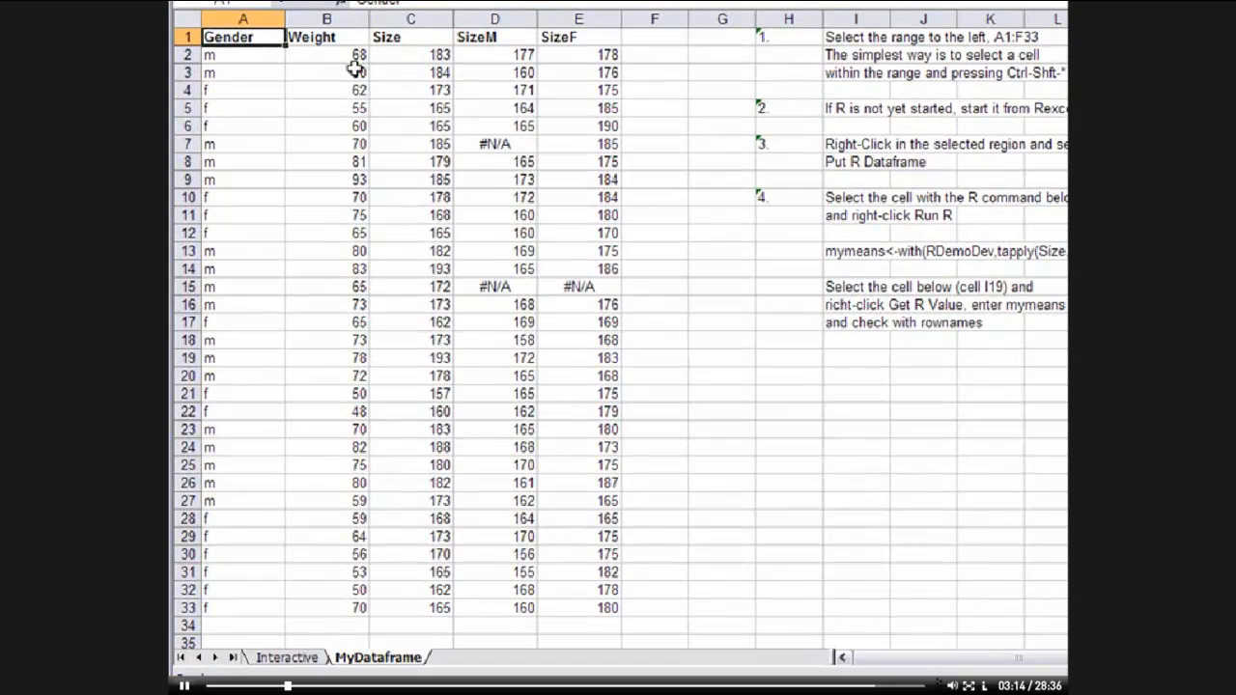
left_click_drag(253, 35, 588, 602)
right_click(590, 611)
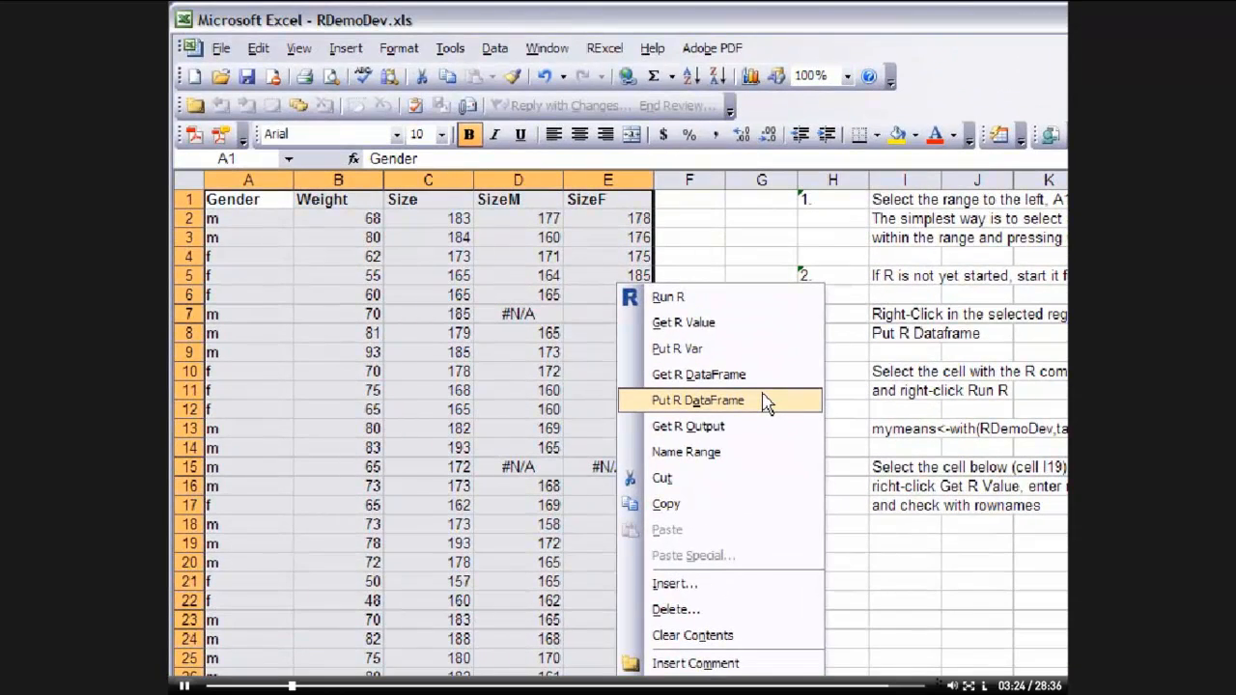
left_click(766, 403)
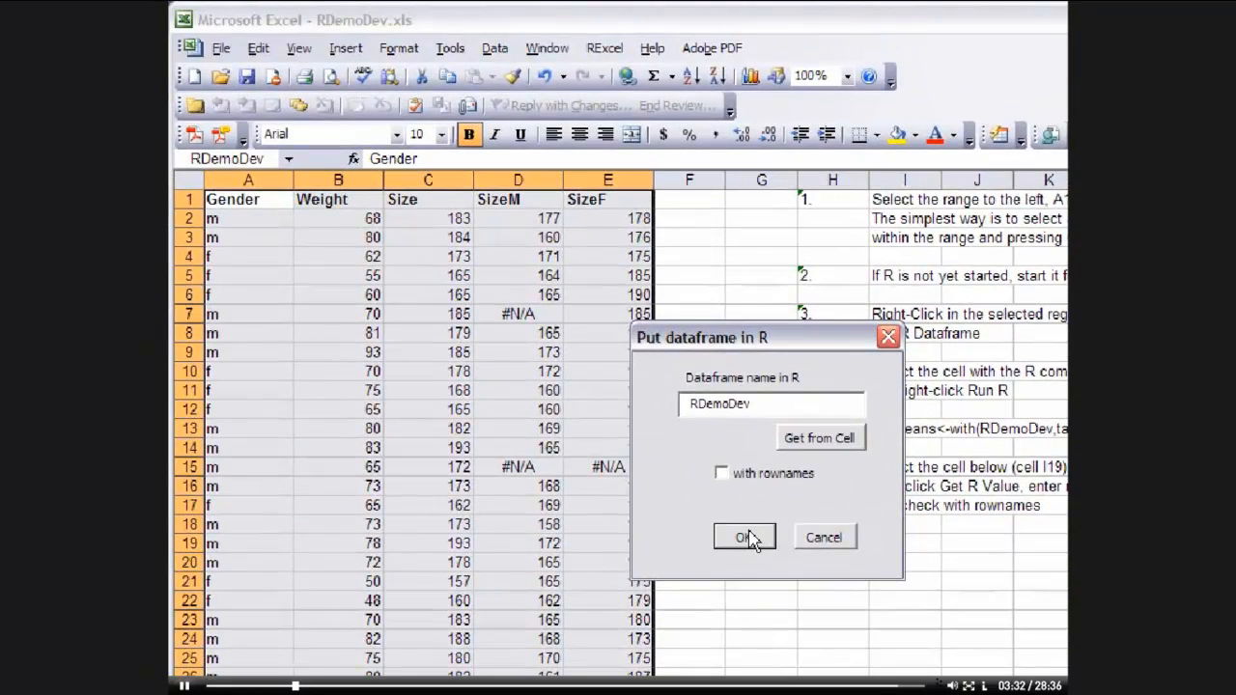
left_click(750, 538)
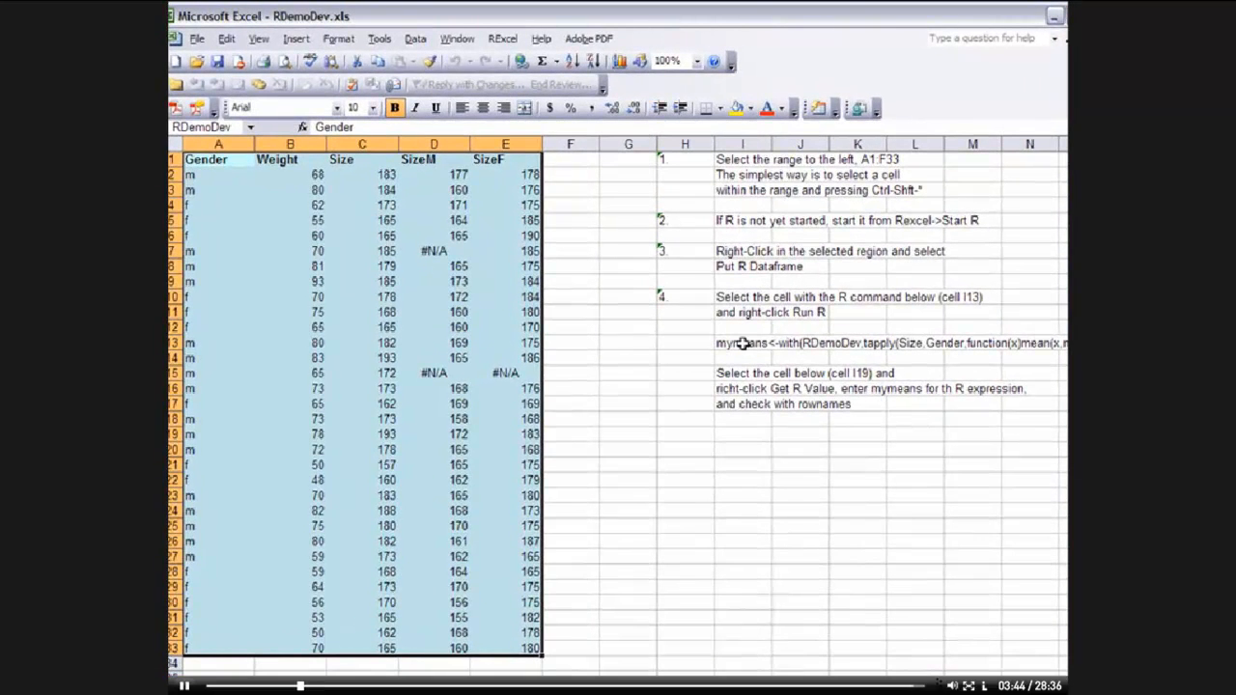
Get an R value into cell I21 using the R expression held in cell I13
left_click(729, 465)
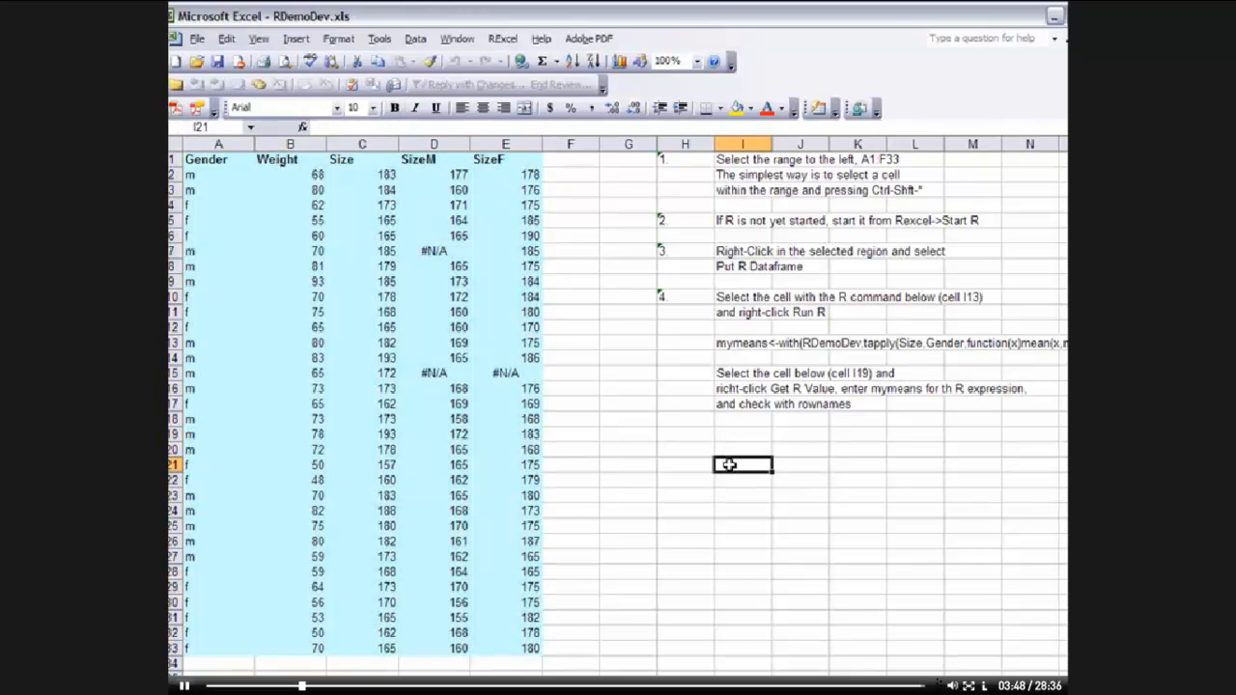
right_click(730, 465)
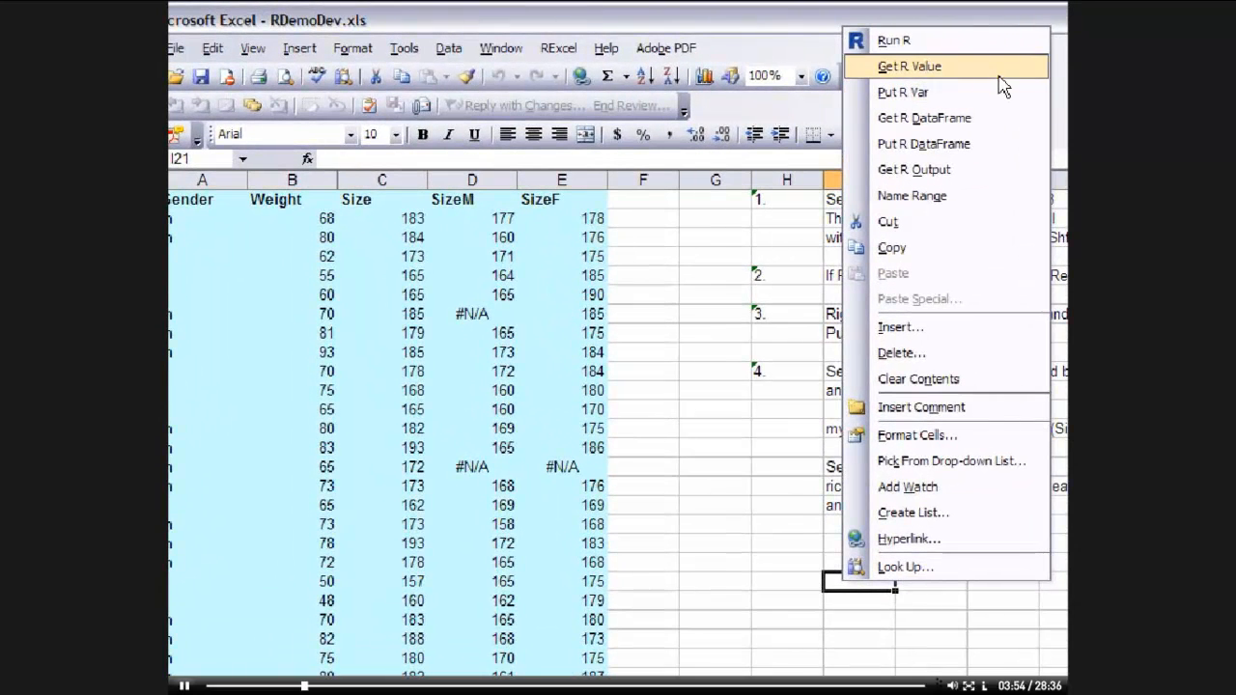
left_click(1000, 67)
left_click(809, 437)
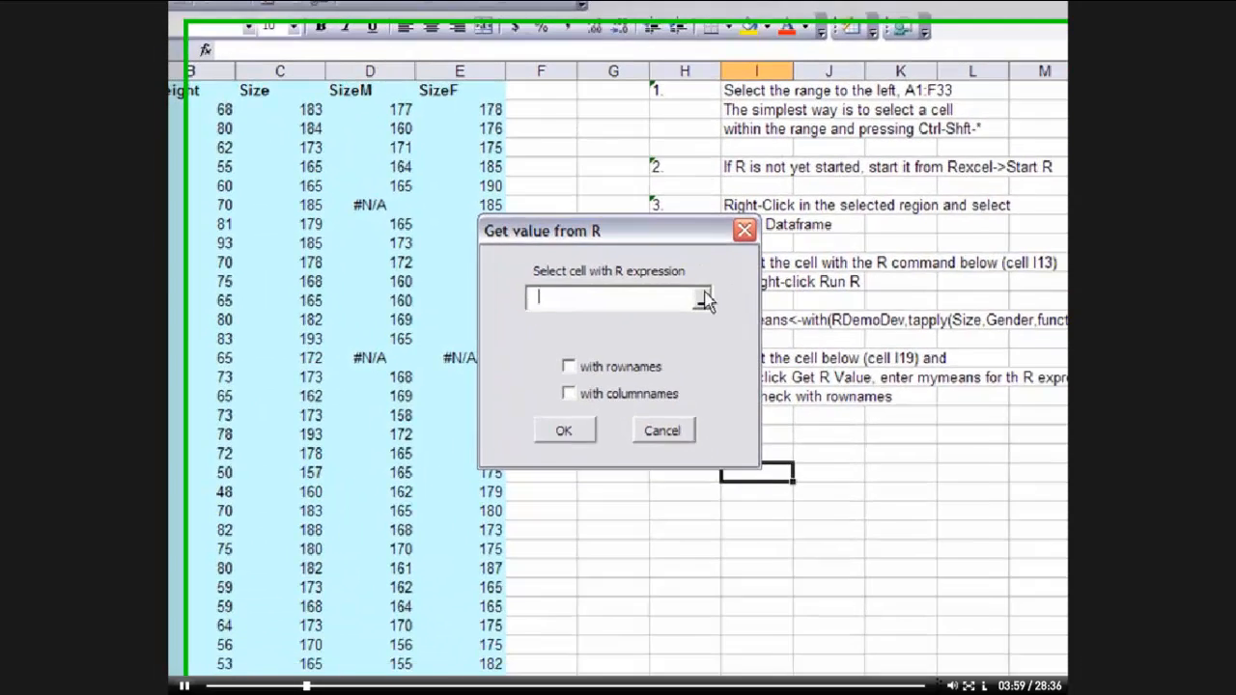
left_click(704, 302)
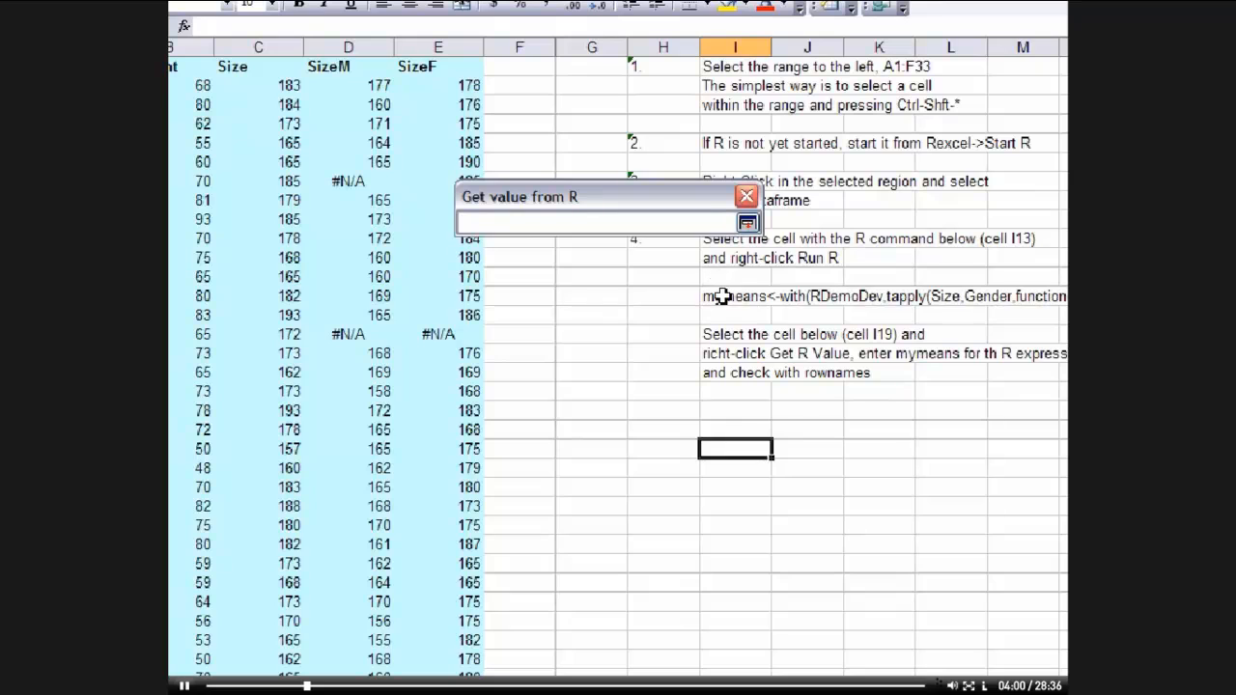
left_click(744, 321)
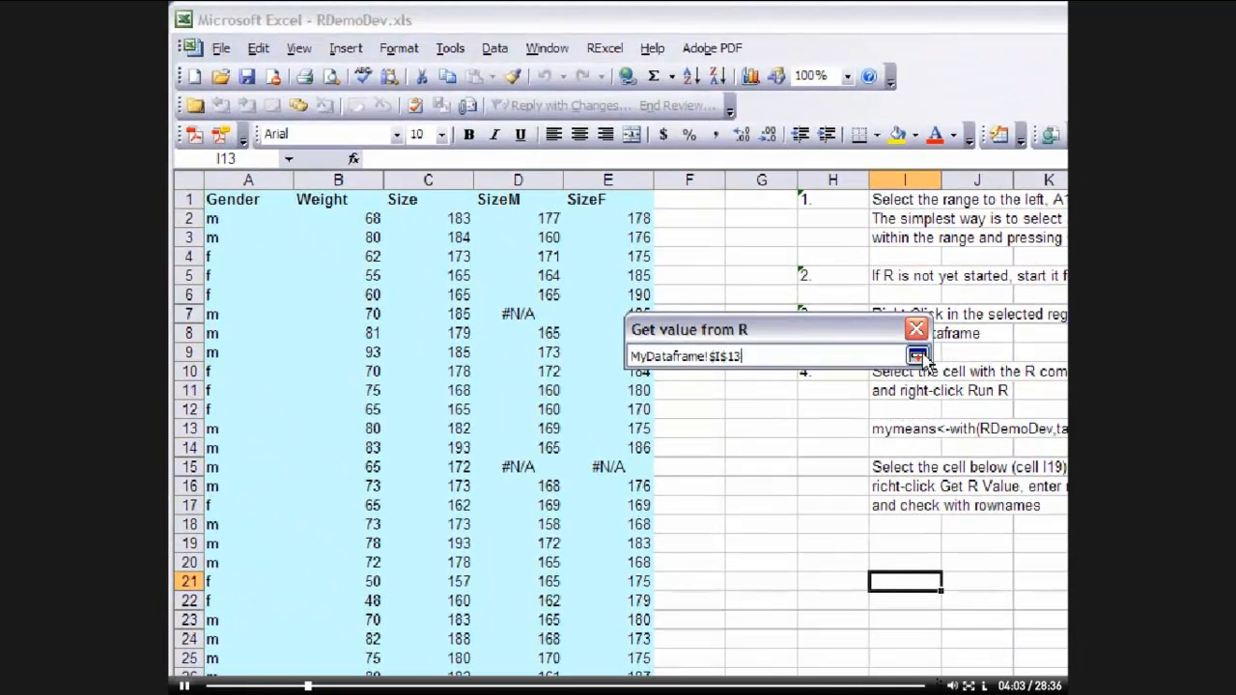
left_click(747, 223)
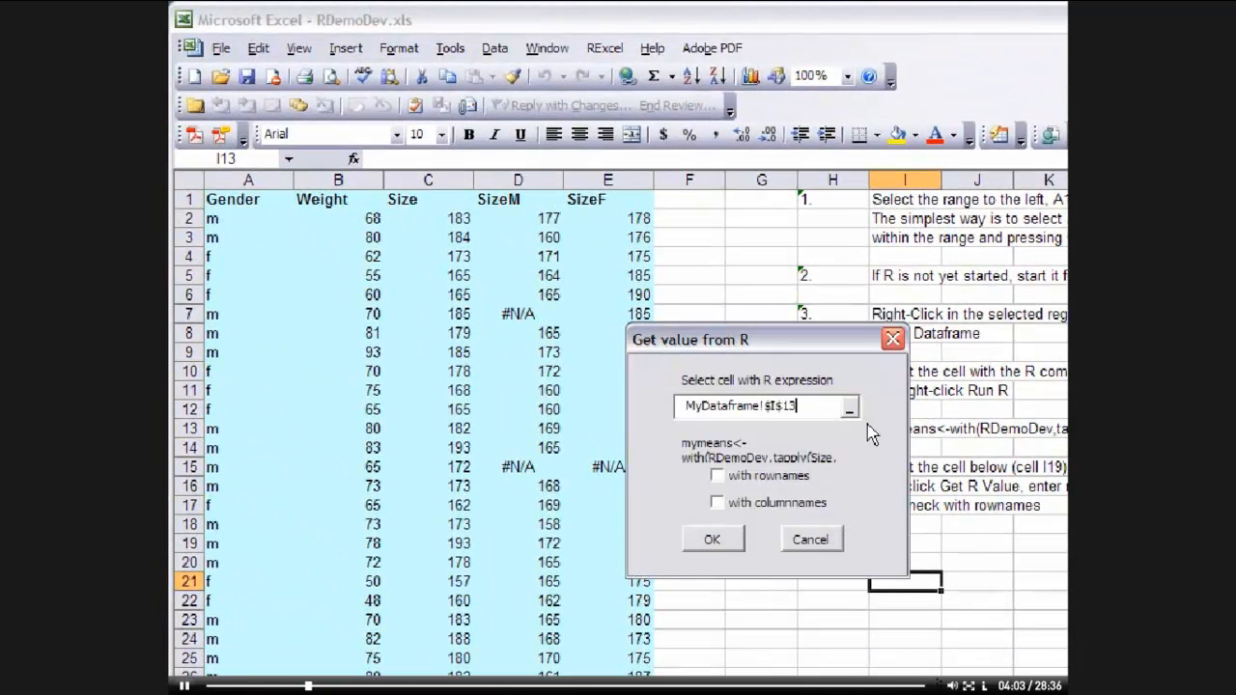
left_click(712, 540)
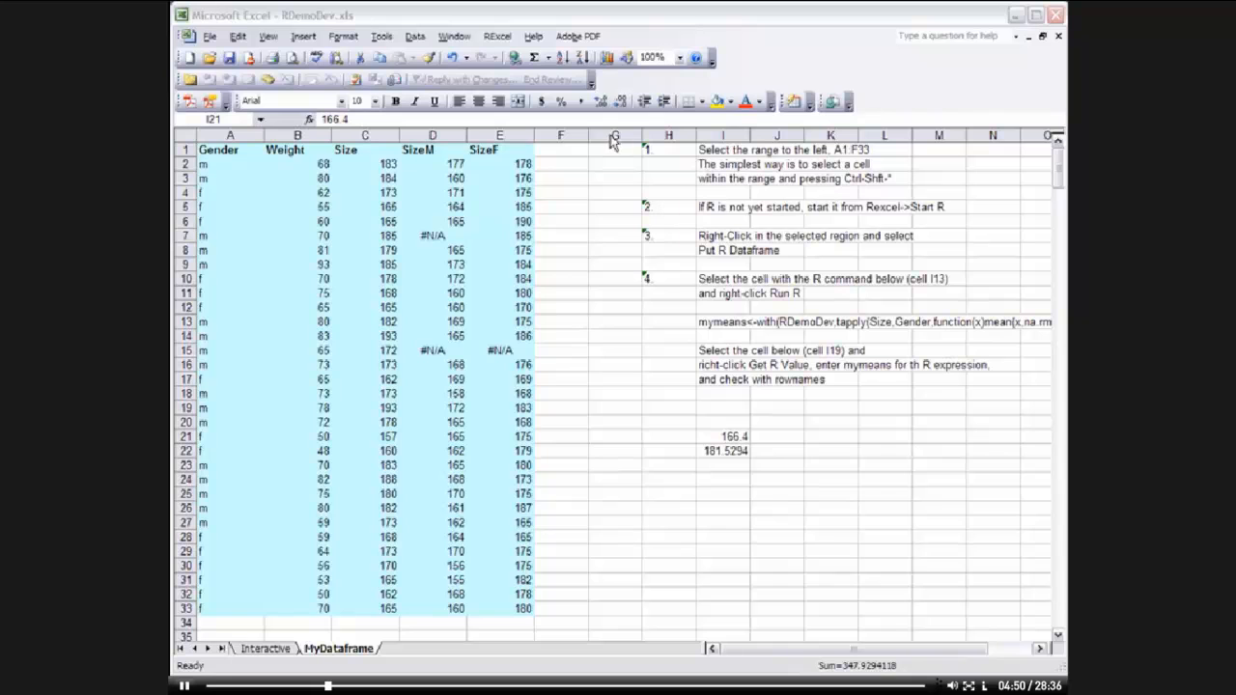
Open the Writing macros demo worksheet from the RExcel demo worksheets
left_click(494, 40)
left_click(494, 40)
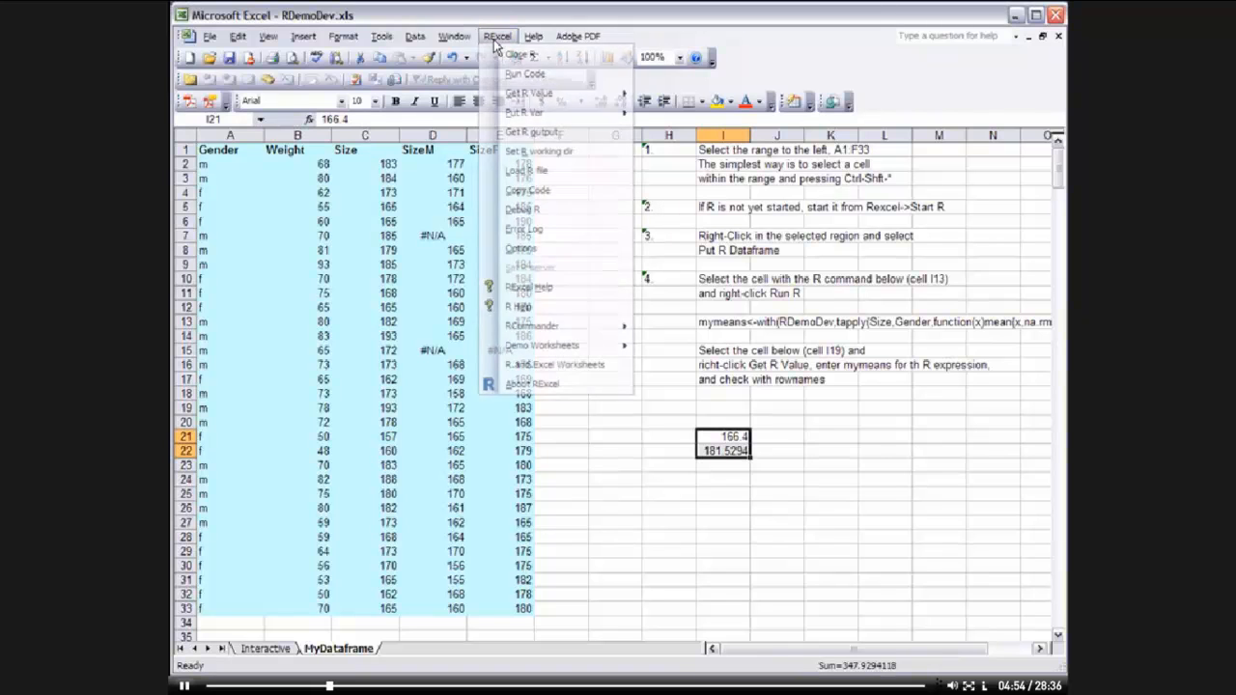
mouse_move(543, 345)
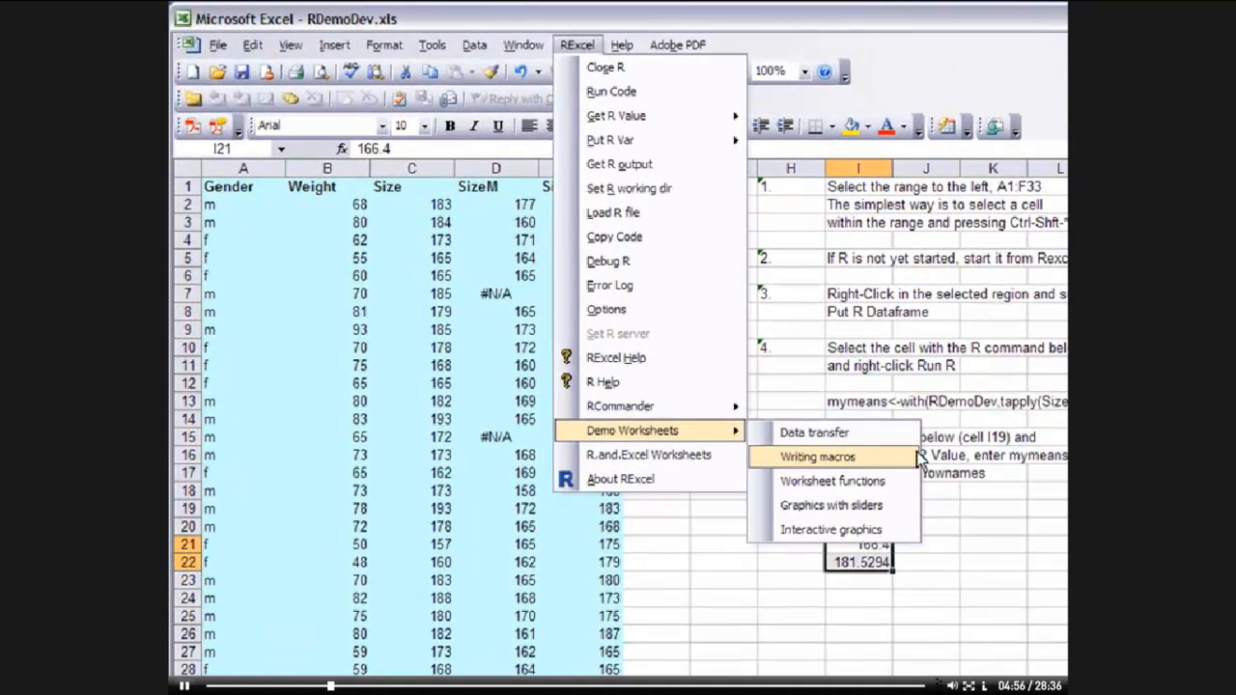
left_click(689, 366)
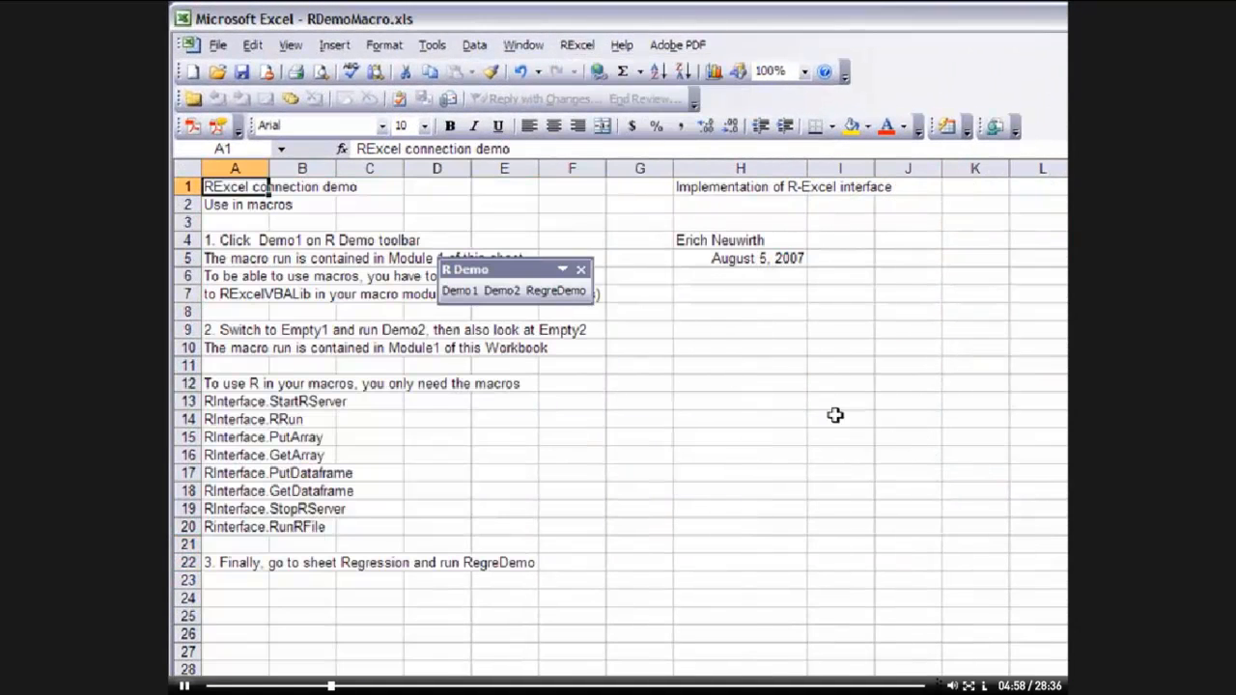
Run the Demo1 macro from the R Demo toolbar to put R random numbers into the Intro sheet and acknowledge its message
left_click_drag(494, 275, 981, 211)
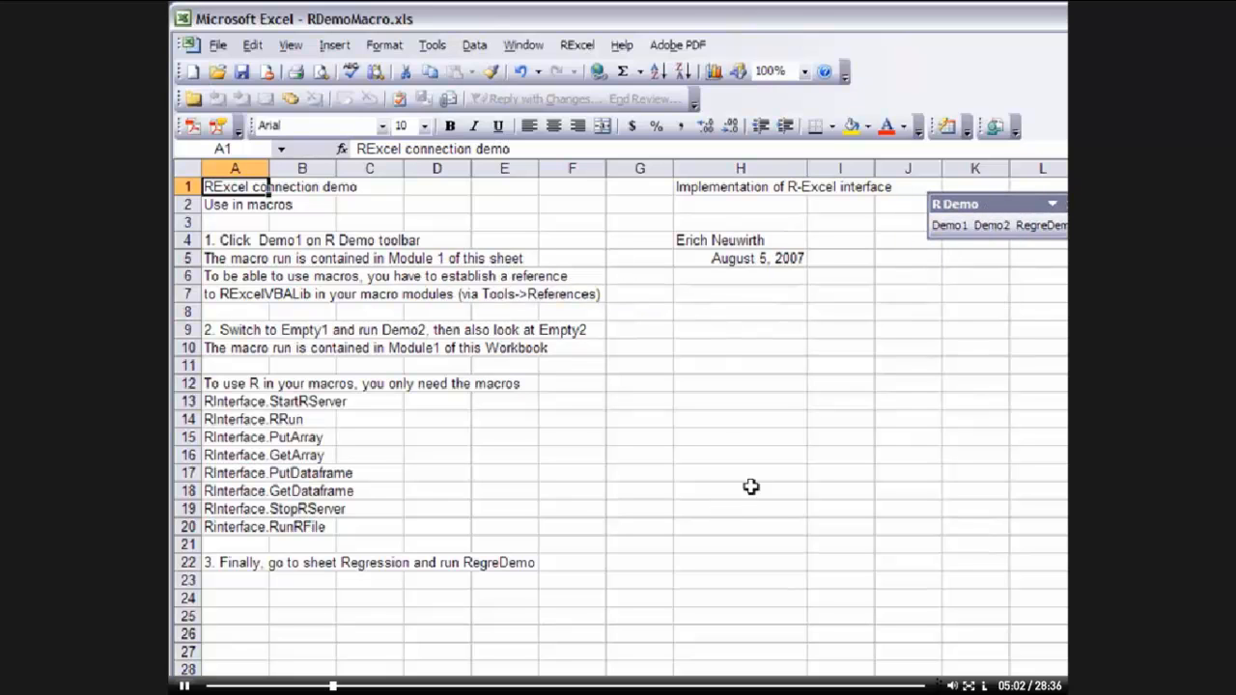
left_click(938, 225)
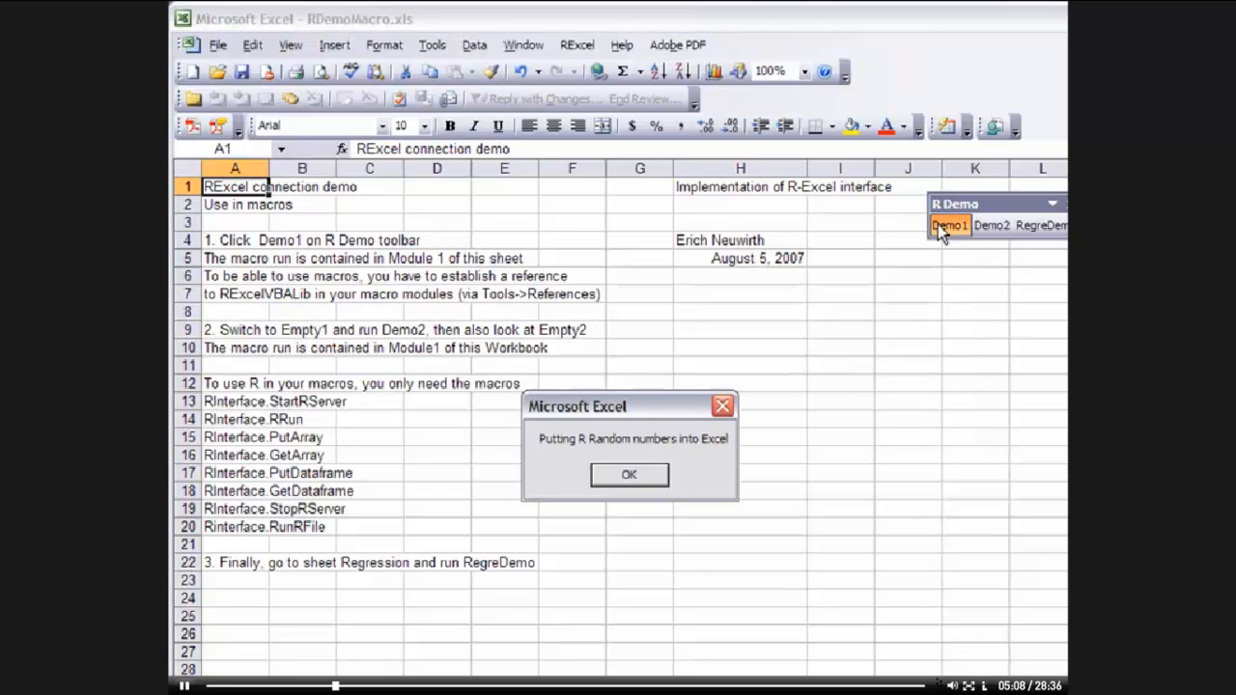
left_click(657, 477)
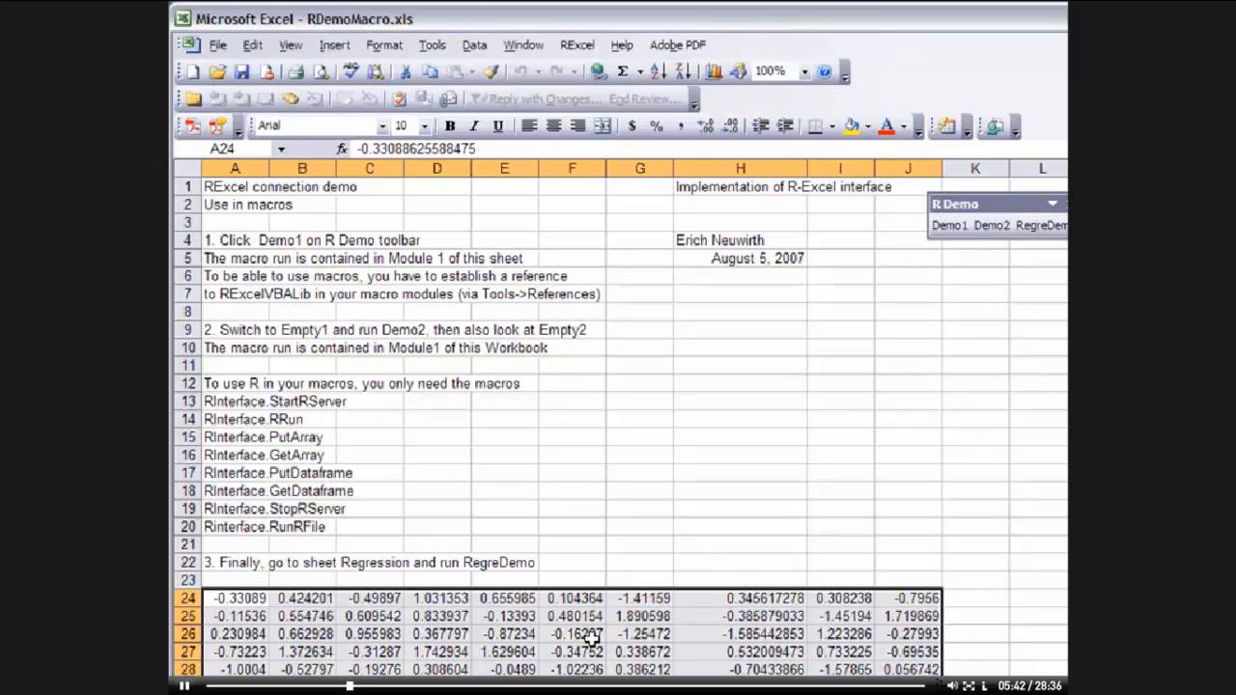
Examine the Demo1 macro code in the VBA editor and the list of RInterface macros on the Intro sheet
key("alt+F11")
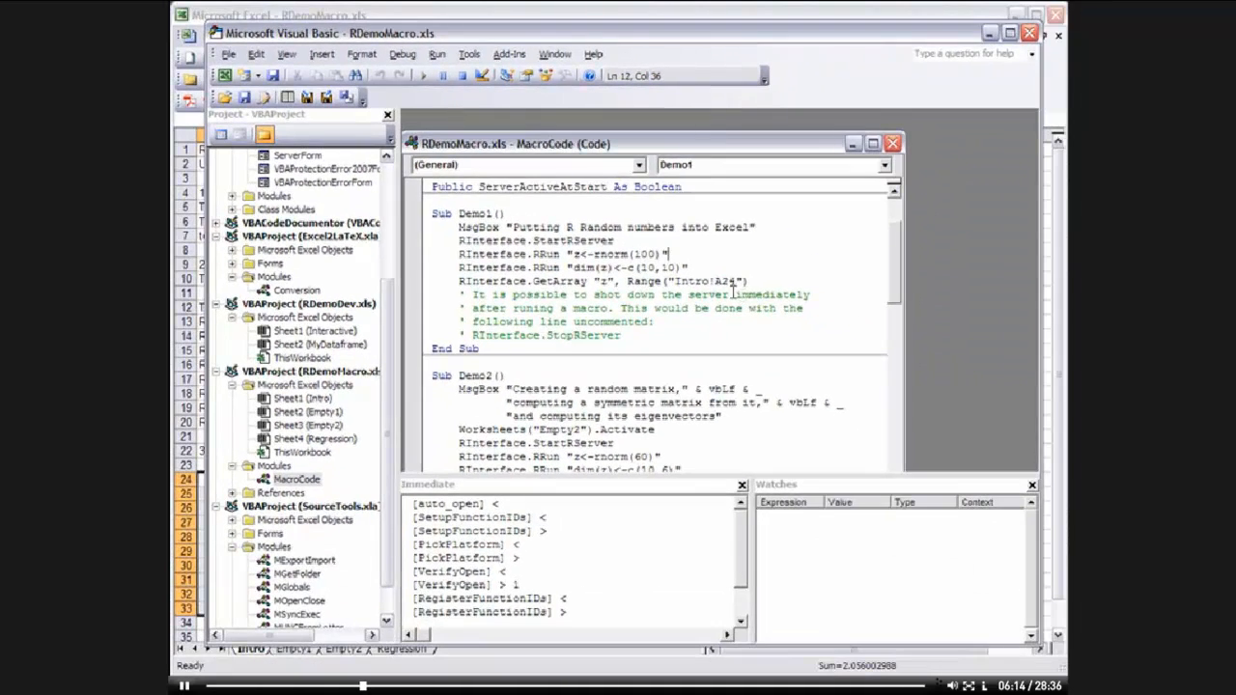
left_click(1030, 36)
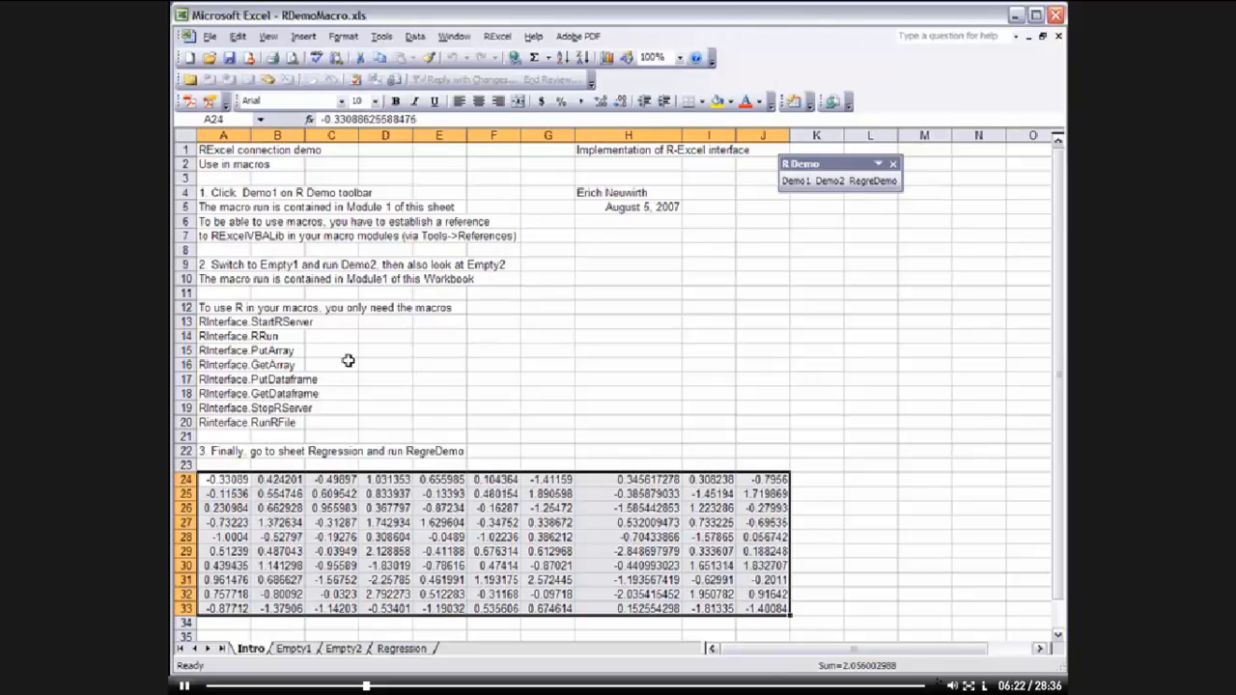
left_click_drag(235, 326, 228, 421)
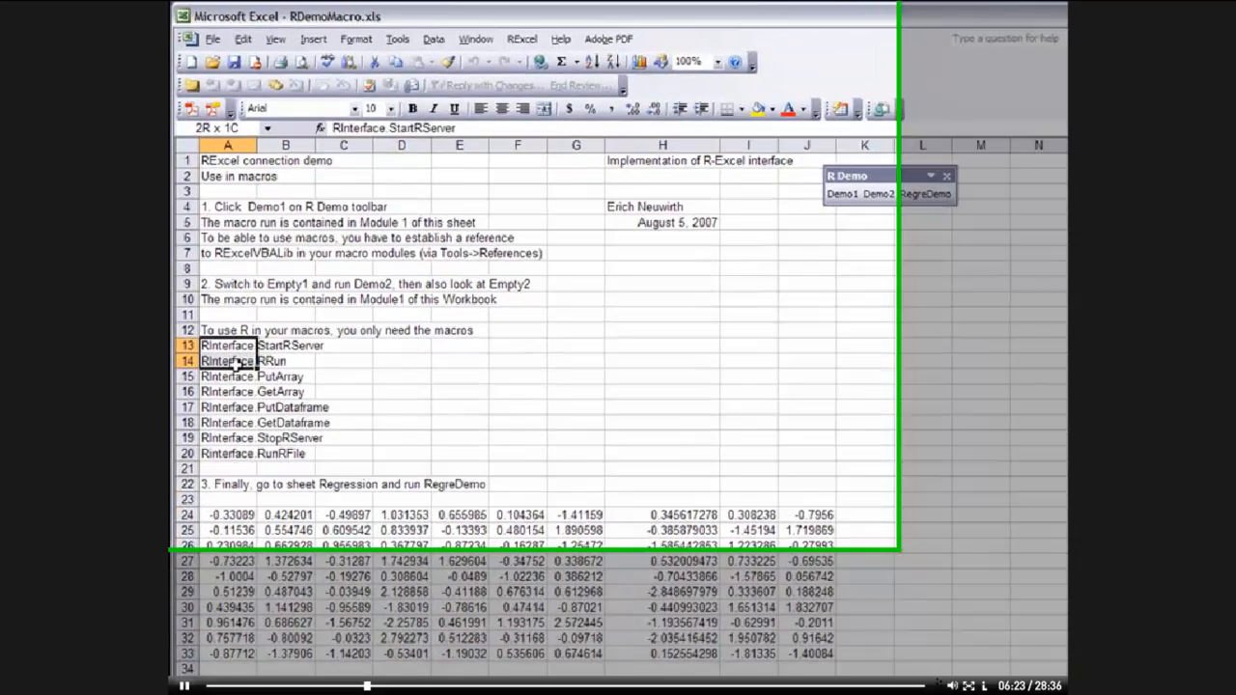
left_click_drag(247, 560, 249, 561)
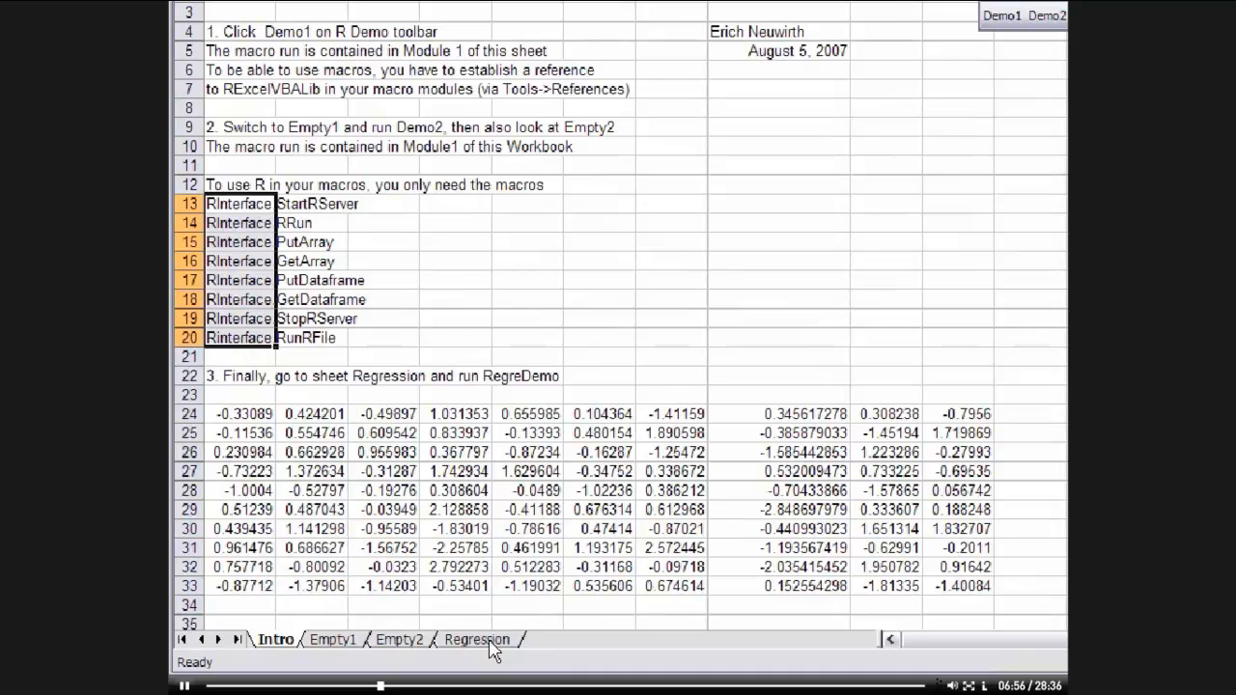
Switch to the Regression sheet and run the RegreDemo macro to get the regression coefficients
left_click(489, 641)
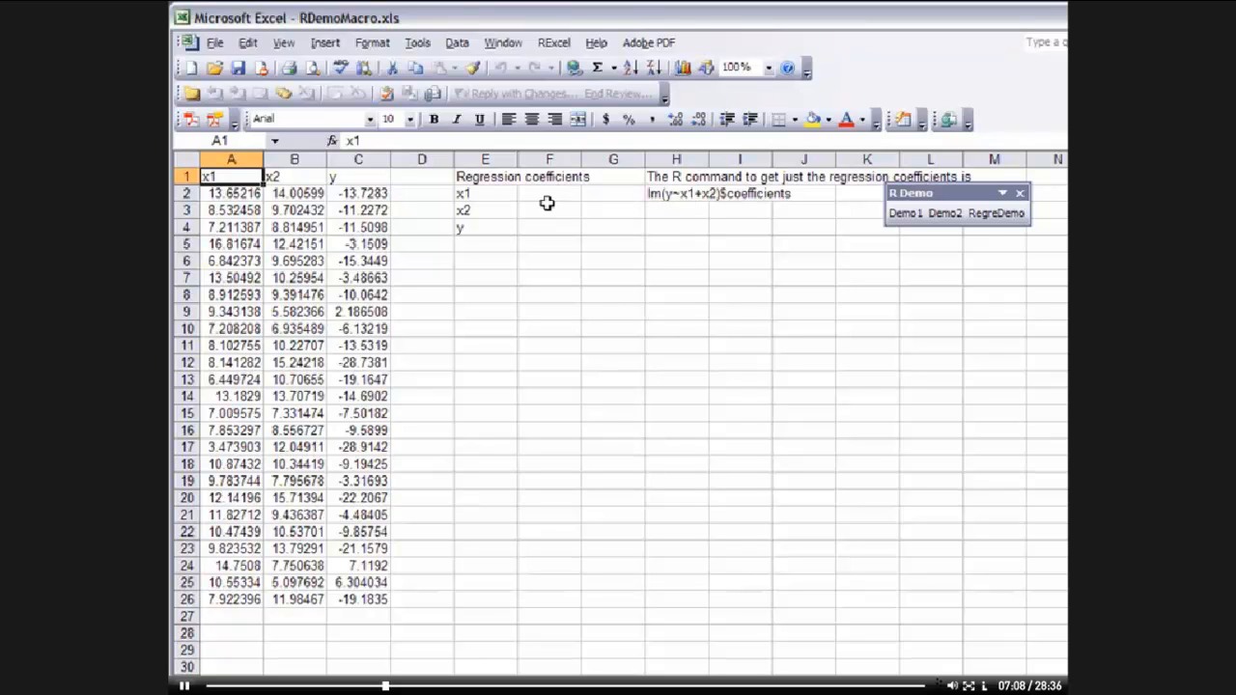
left_click(1002, 215)
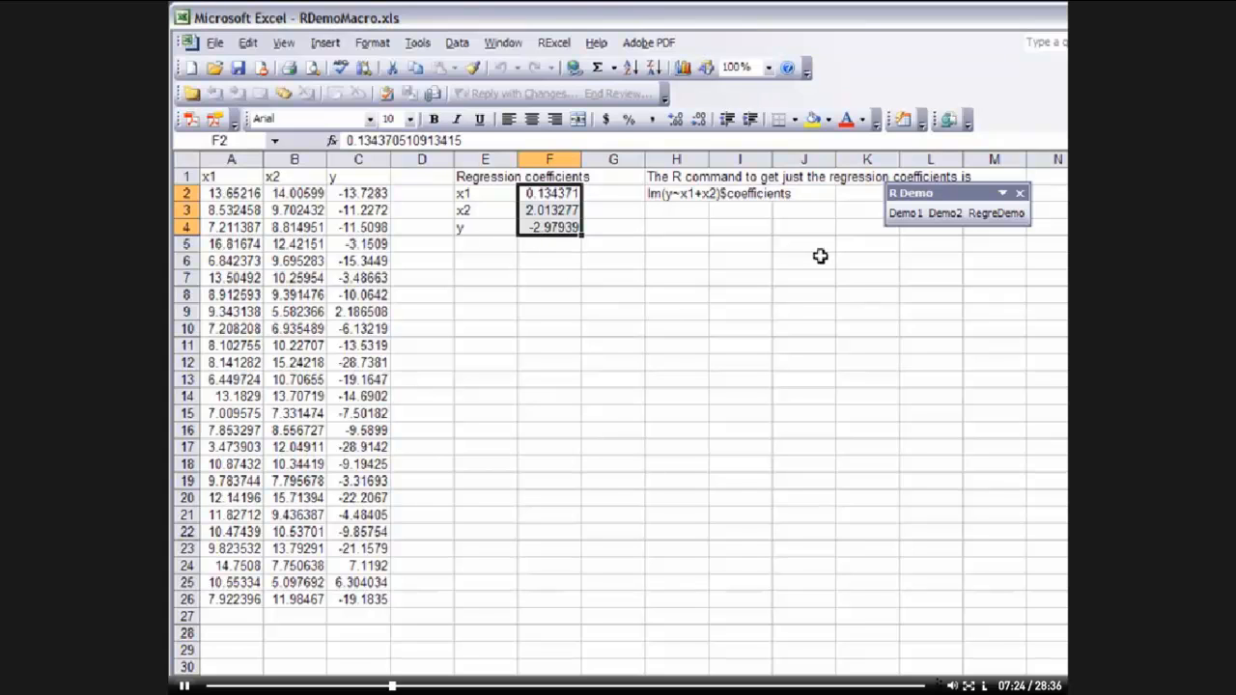
Add an RInterface.StopRServer line at the end of the RegreDemo macro in the VBA editor and close the editor
key("alt+F11")
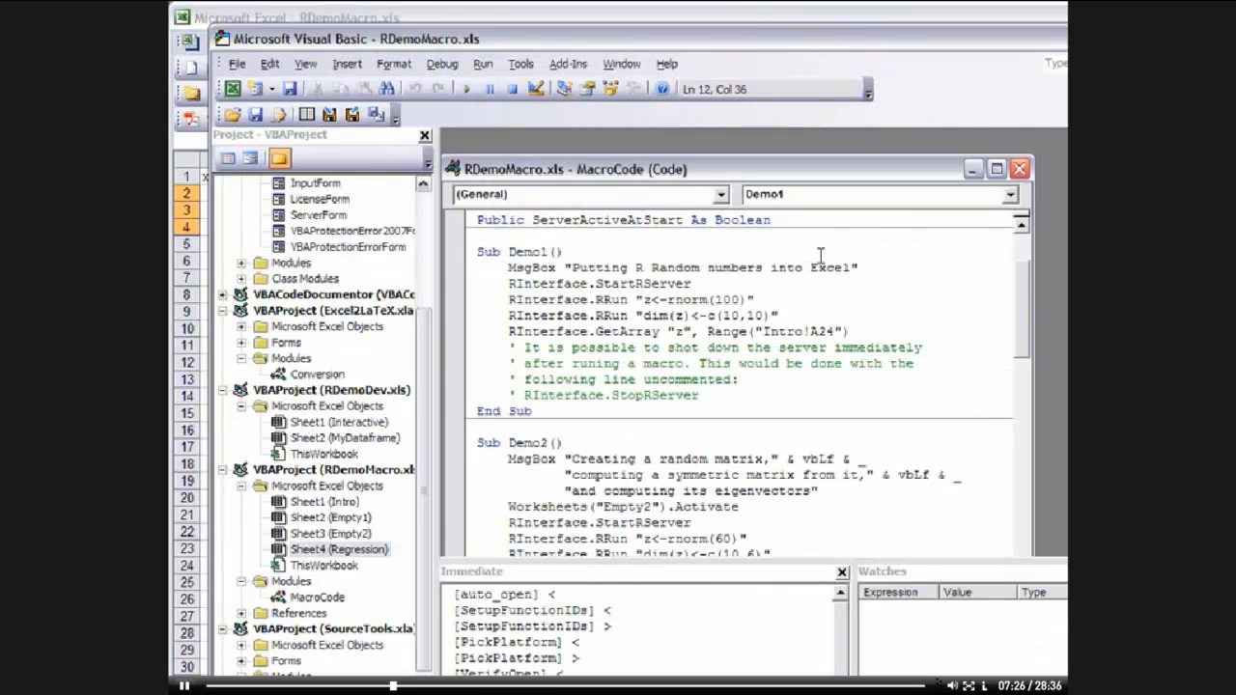
left_click_drag(1019, 277, 1022, 423)
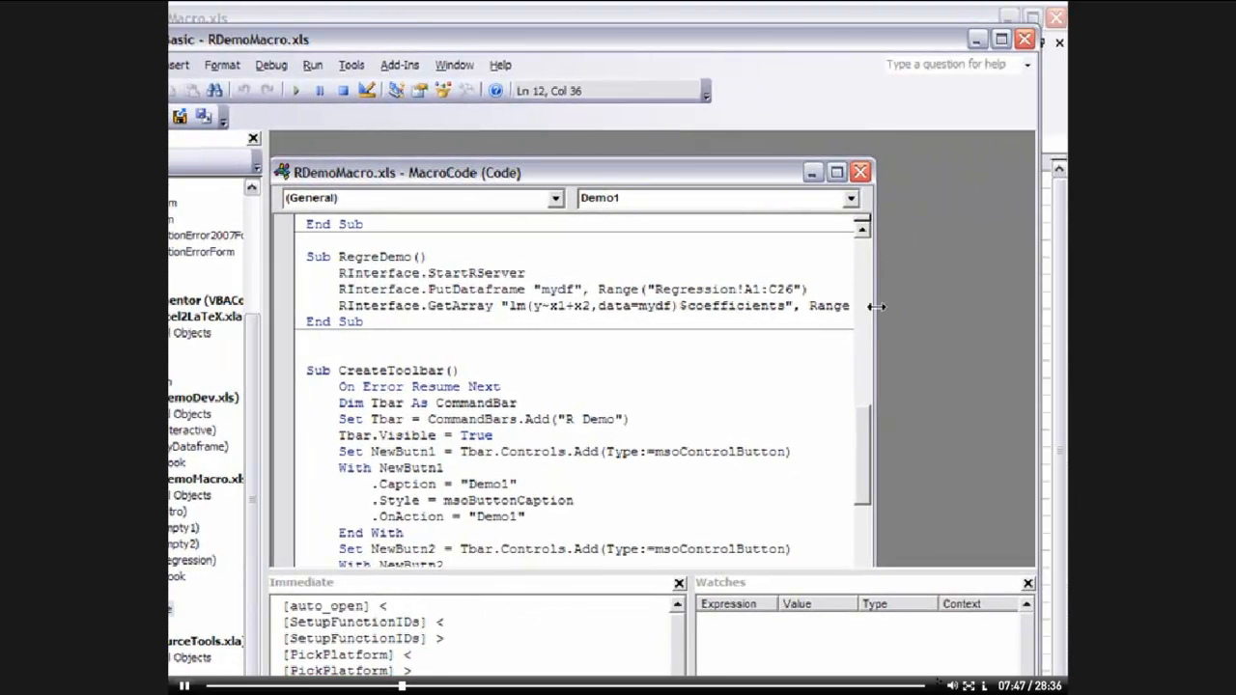
left_click_drag(876, 306, 1015, 306)
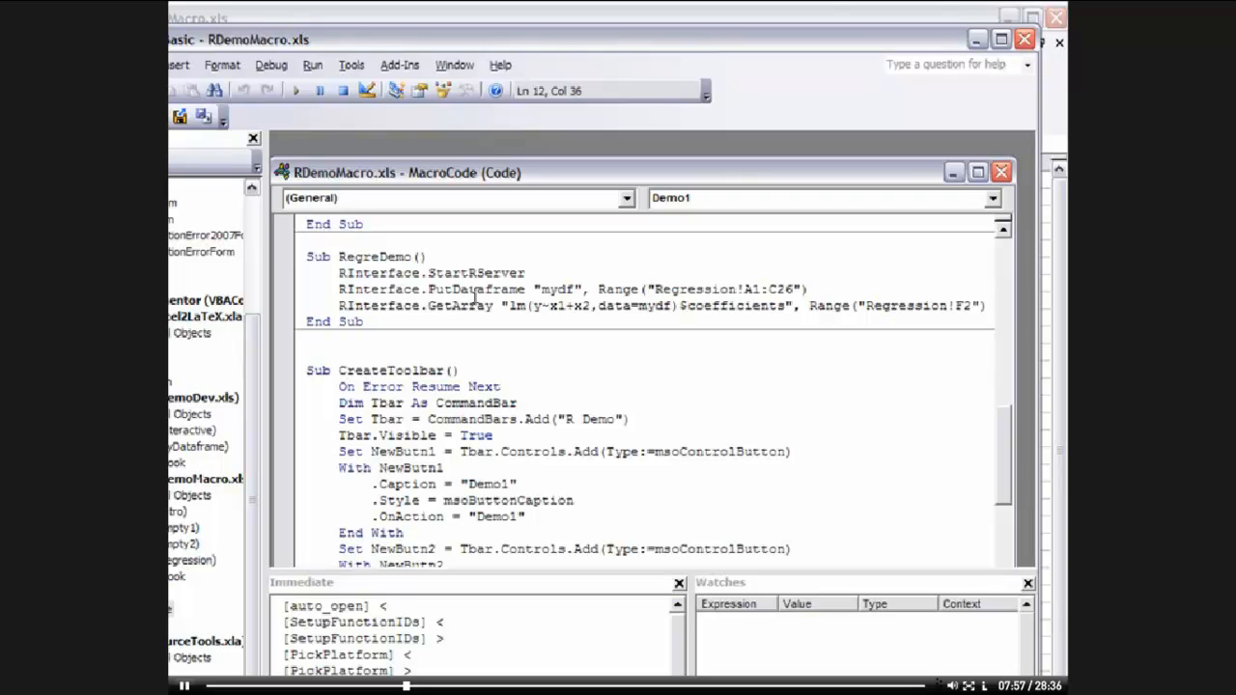
left_click(992, 305)
key("Return")
type("Rinterface")
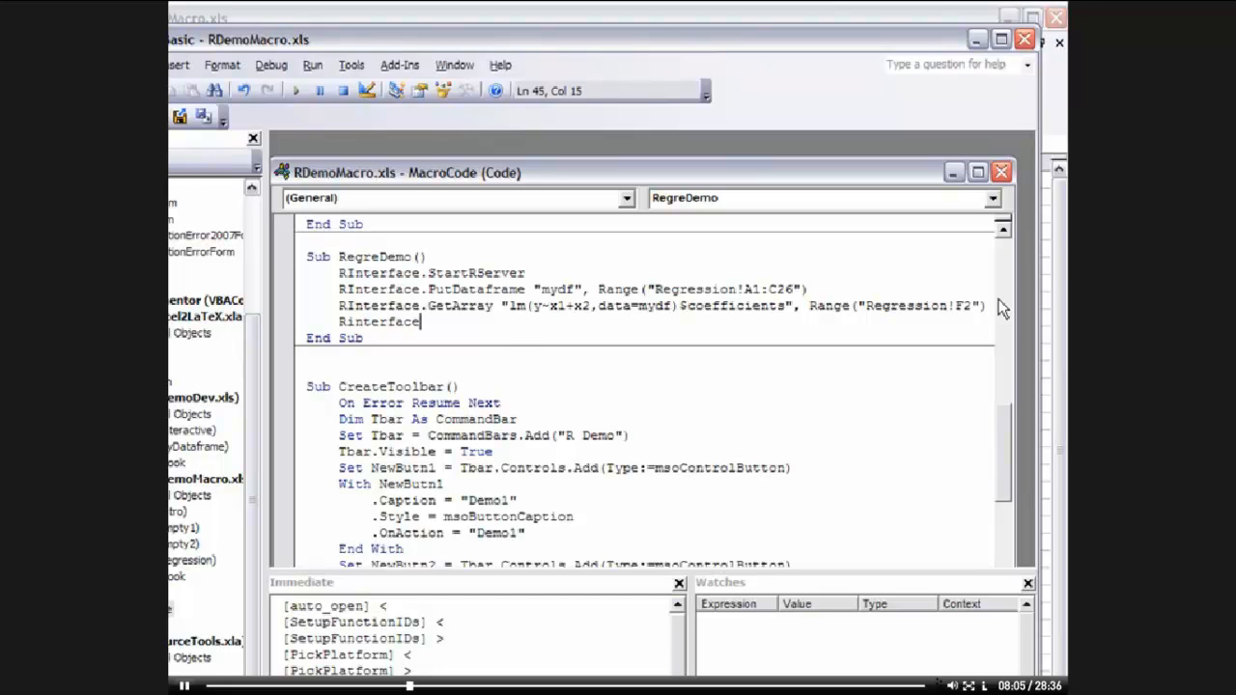
type(".s")
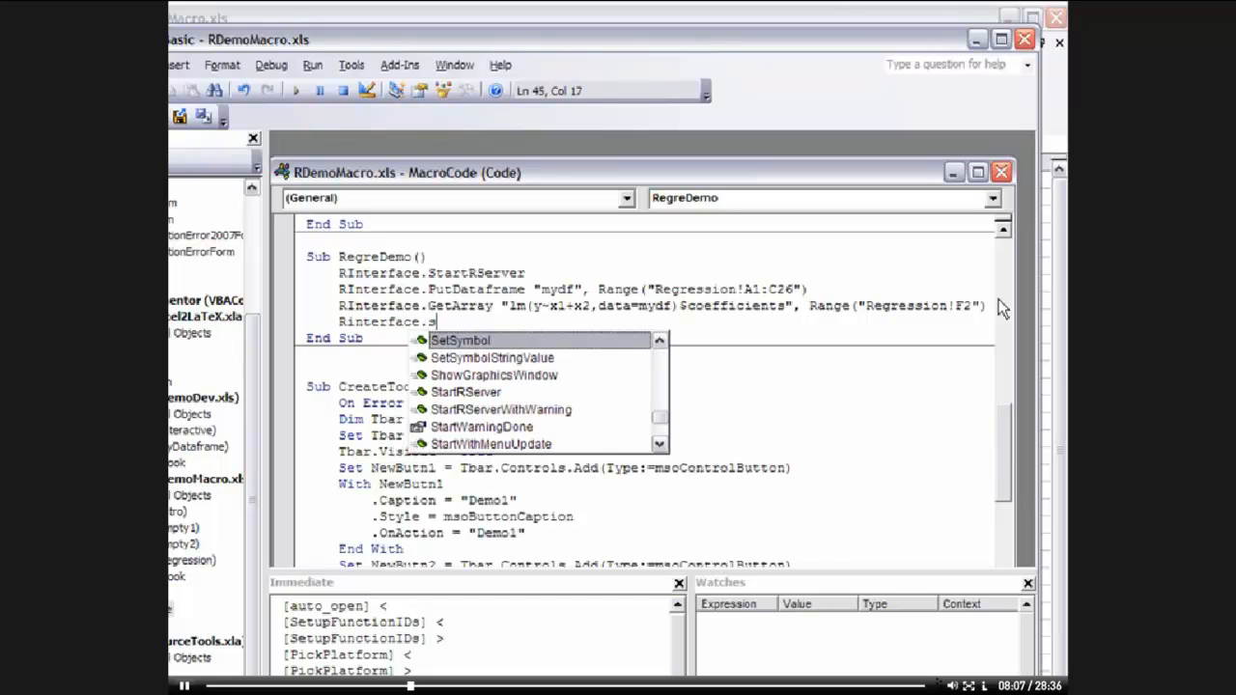
type("top")
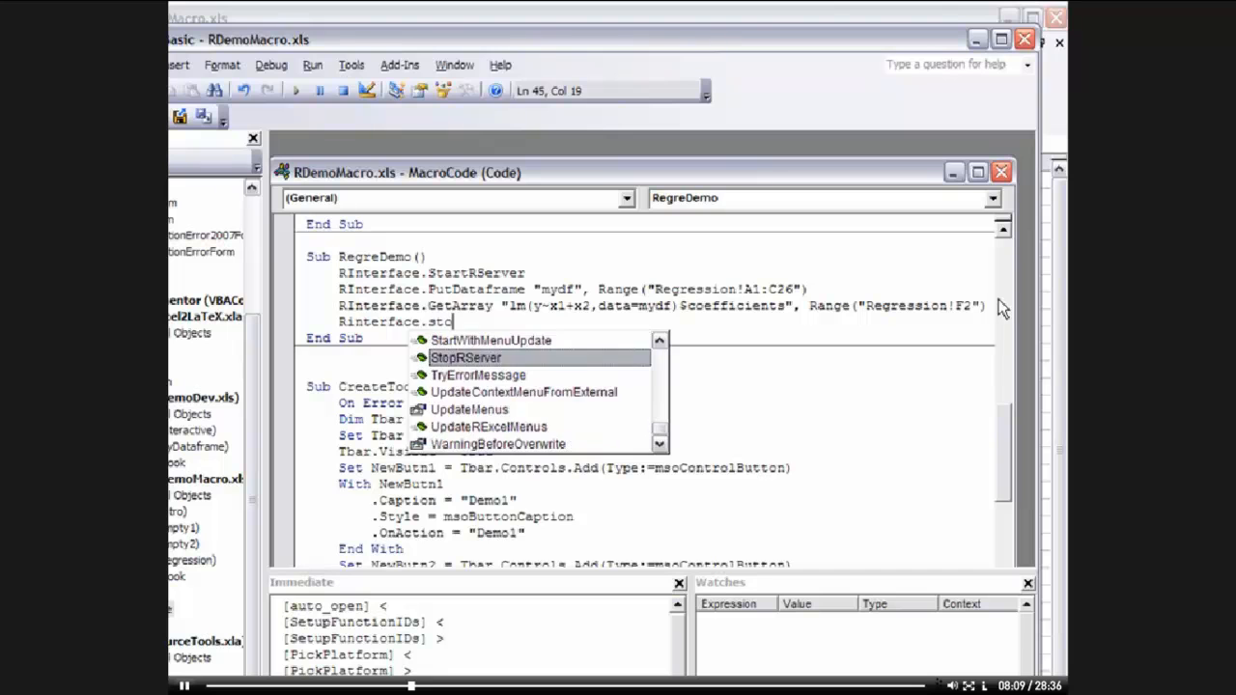
key("Tab")
key("Down")
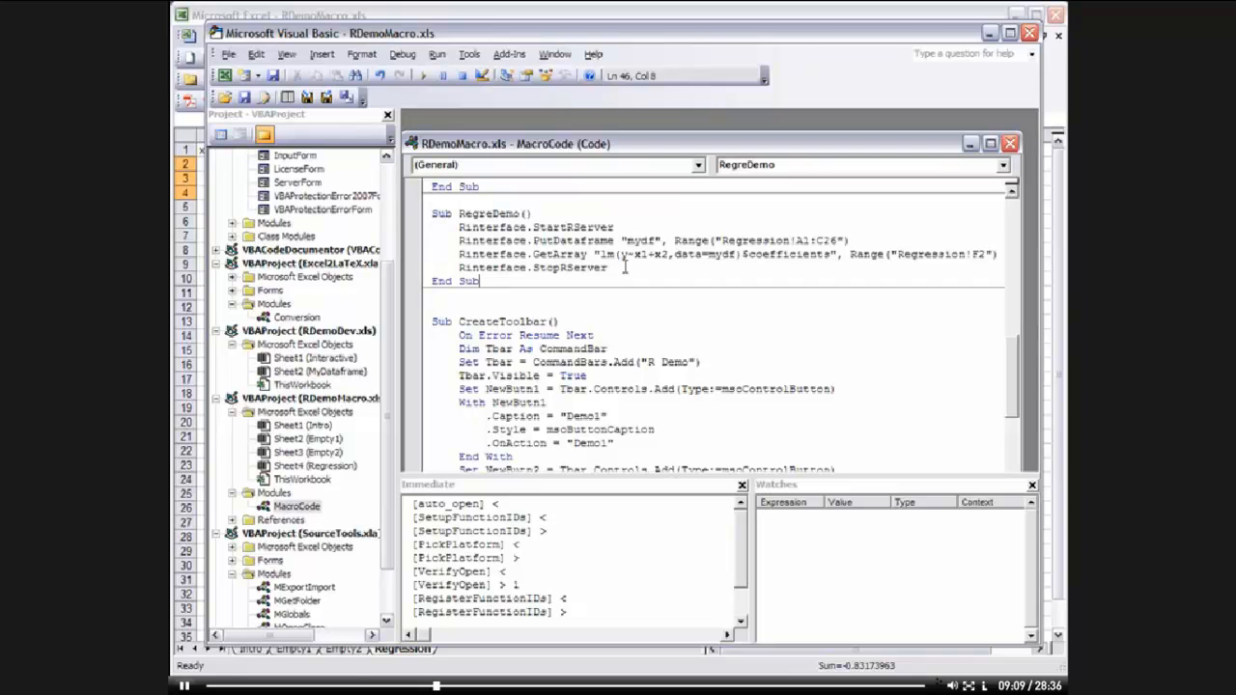
left_click(1030, 34)
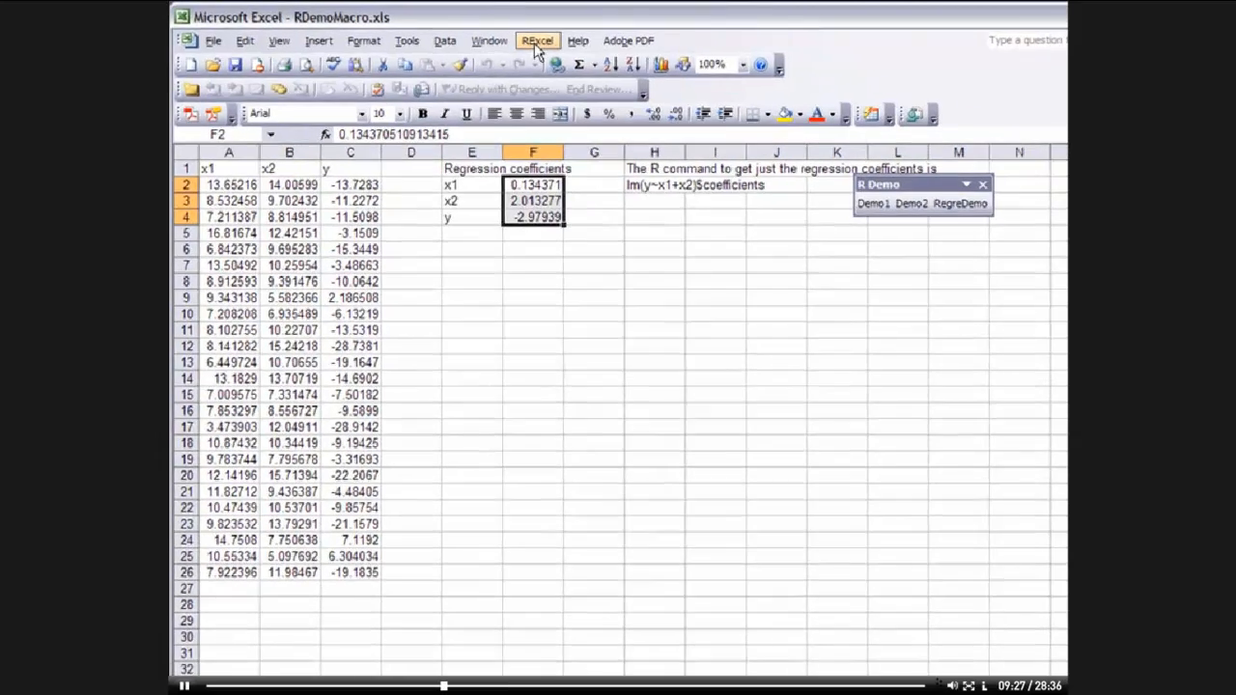
Open the Worksheet functions demo worksheet and close the R Demo toolbar
left_click(536, 43)
mouse_move(570, 356)
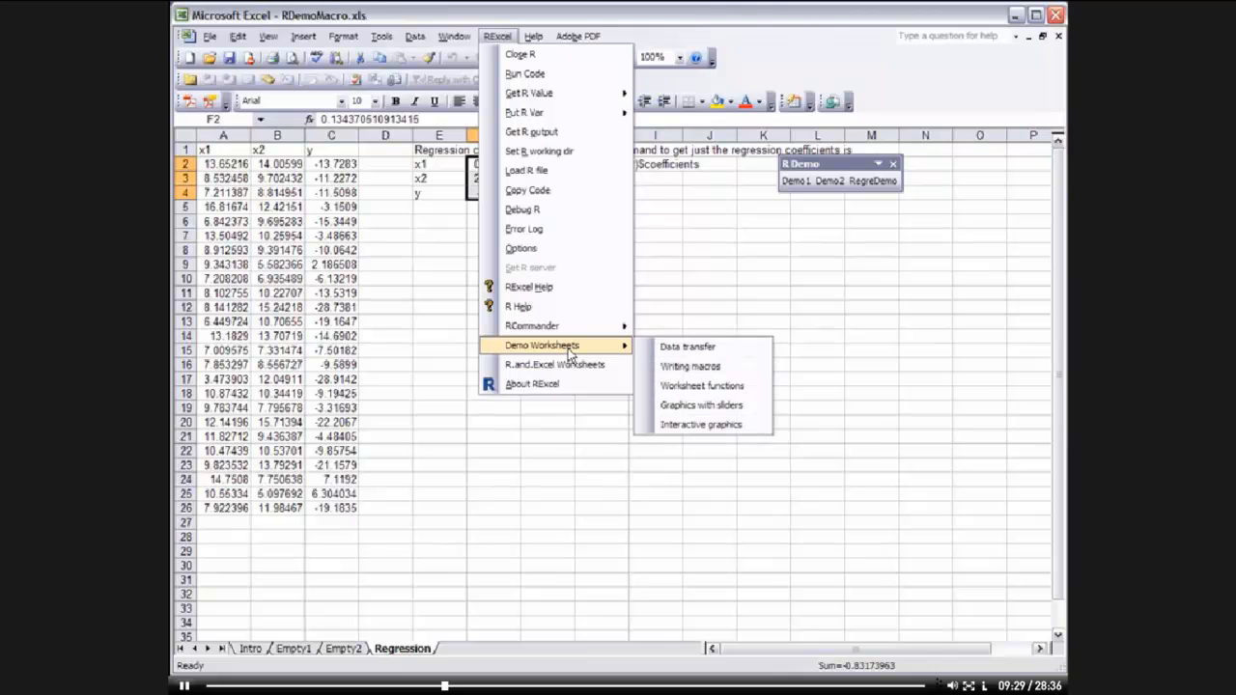
left_click(732, 388)
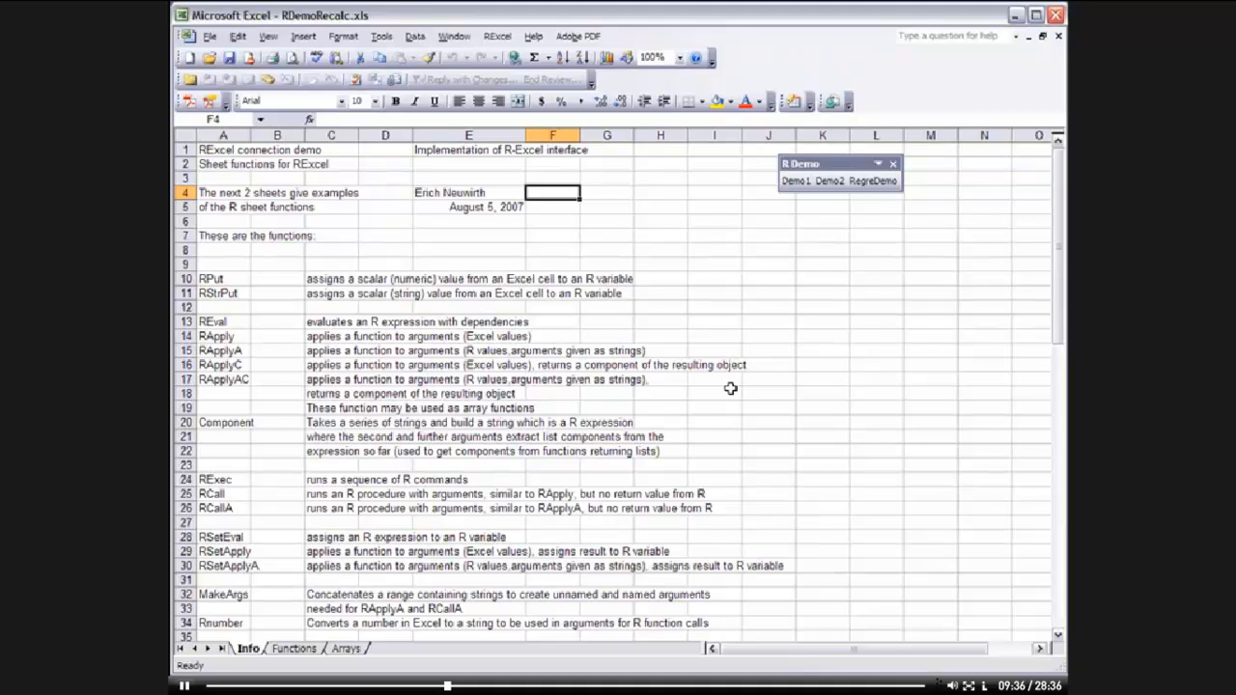
left_click(891, 165)
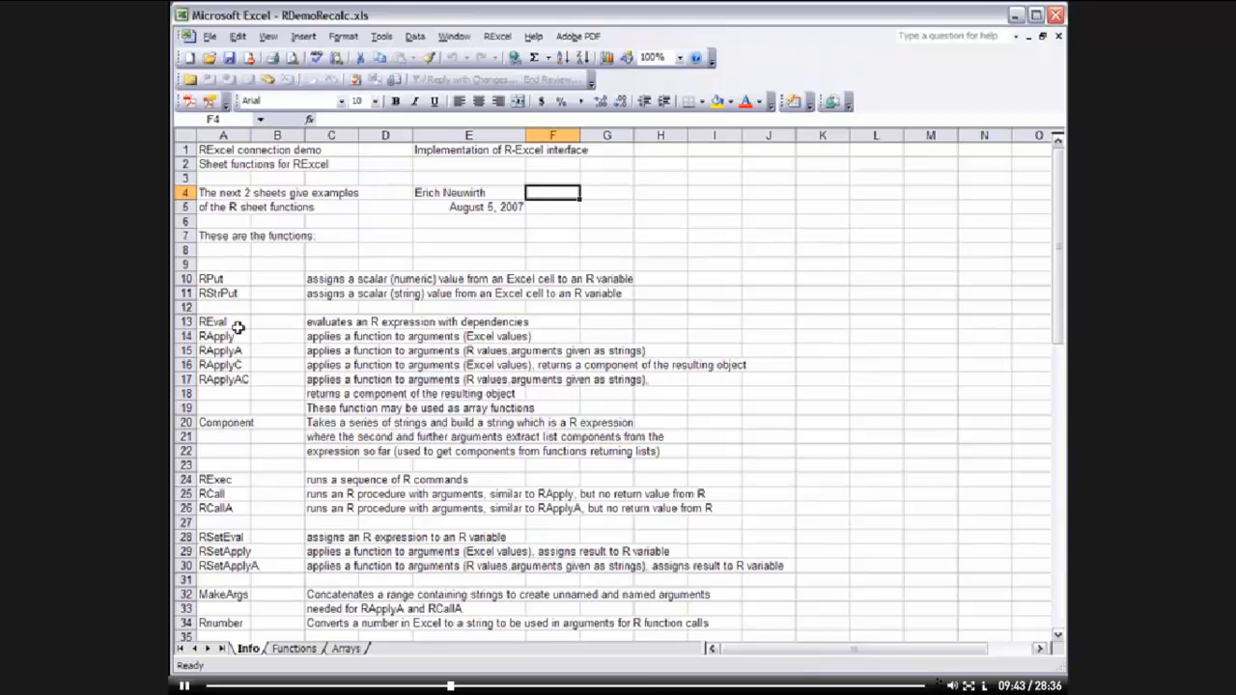
Examine the REval formulas and their result cells in rows 3 to 6 of the Functions sheet
left_click(290, 649)
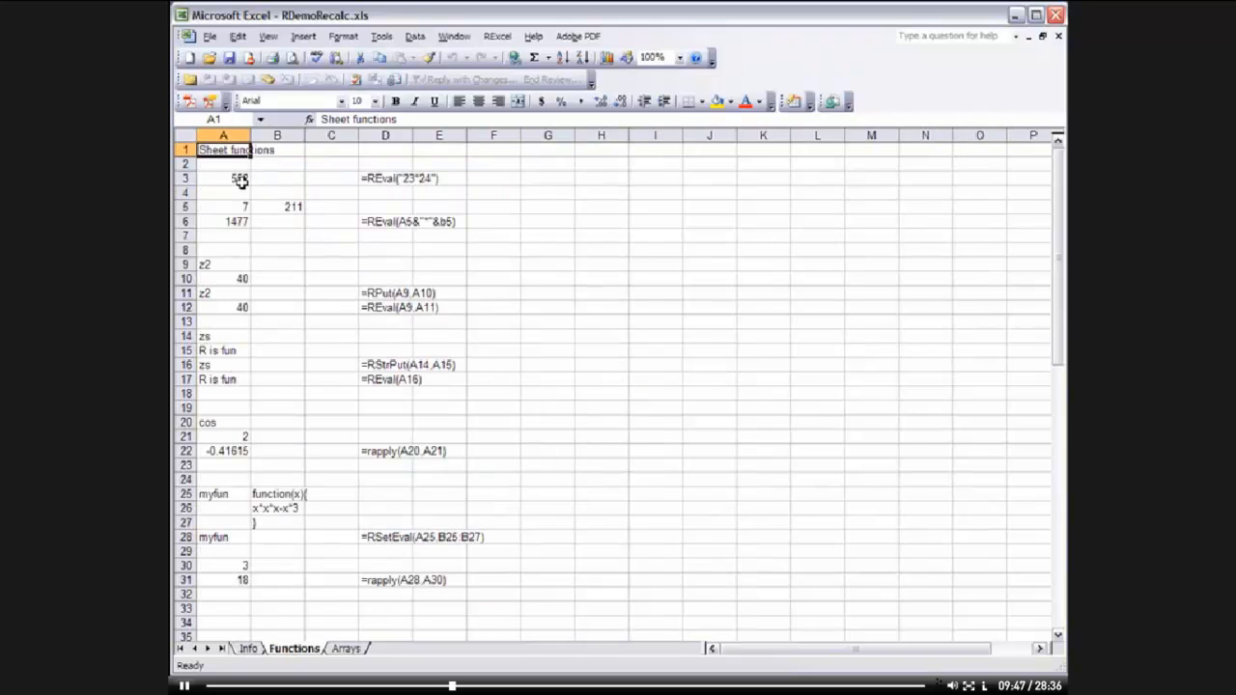
left_click(395, 178)
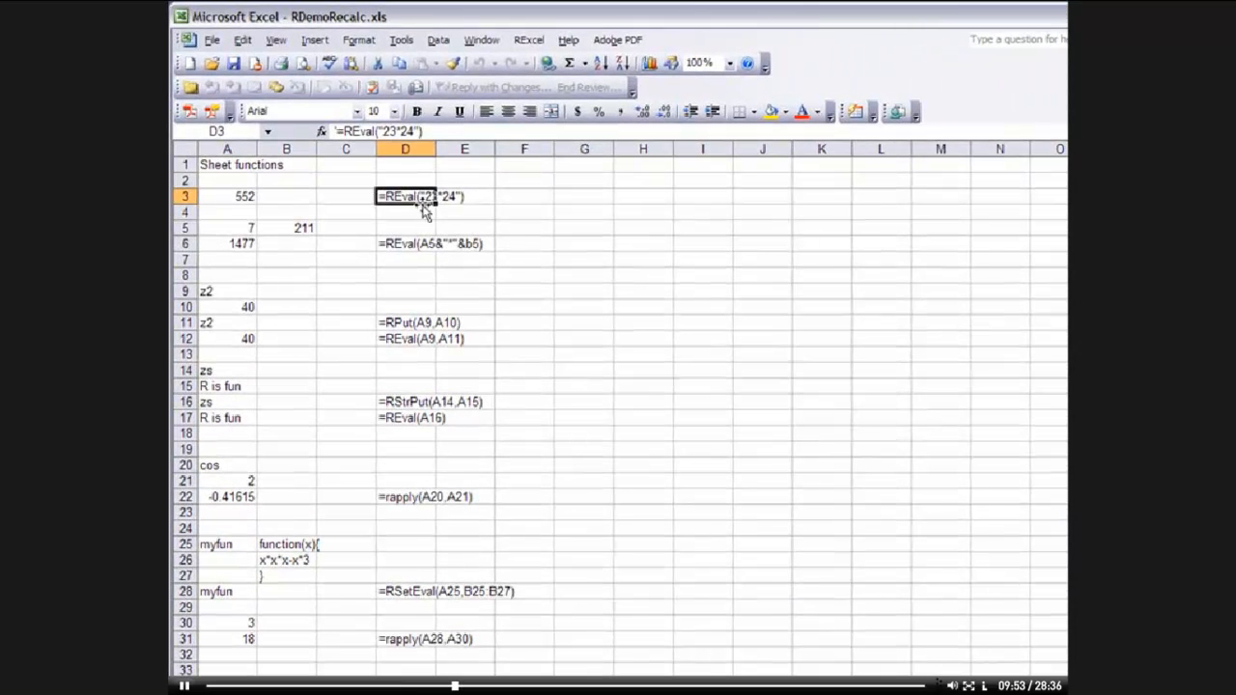
left_click(239, 198)
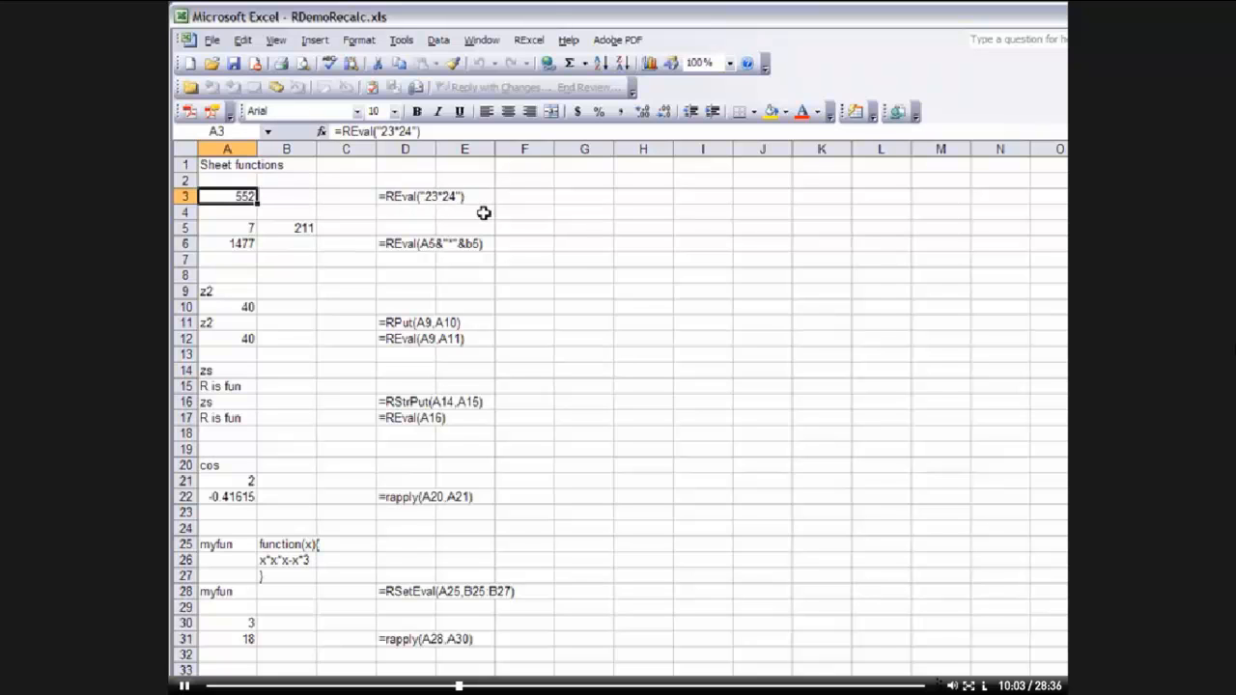
left_click(392, 246)
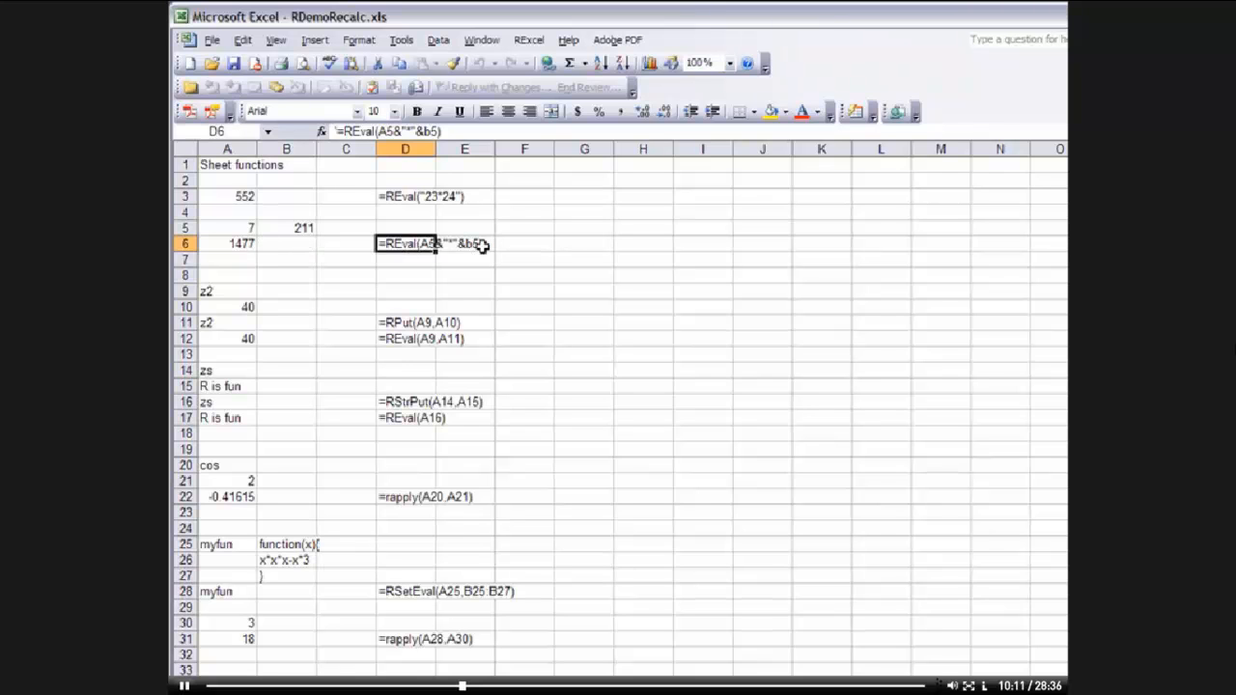
left_click(247, 245)
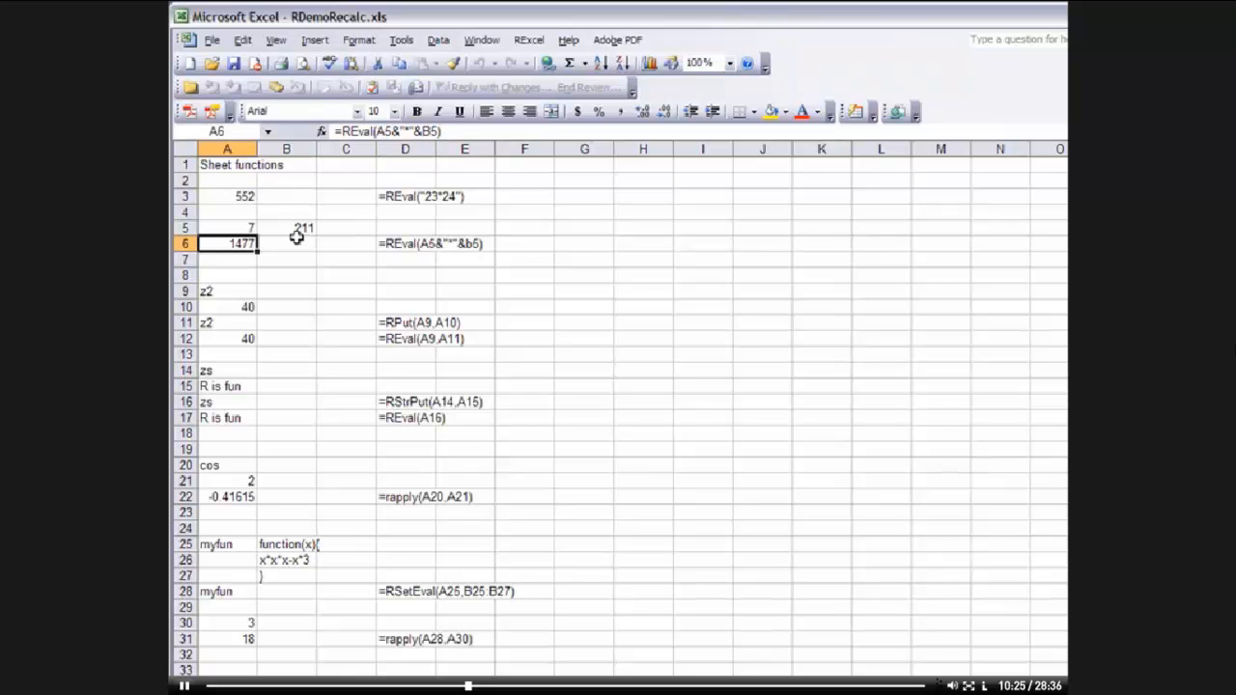
Change cell A5 to 5 so the dependent REval formula recalculates
left_click(248, 226)
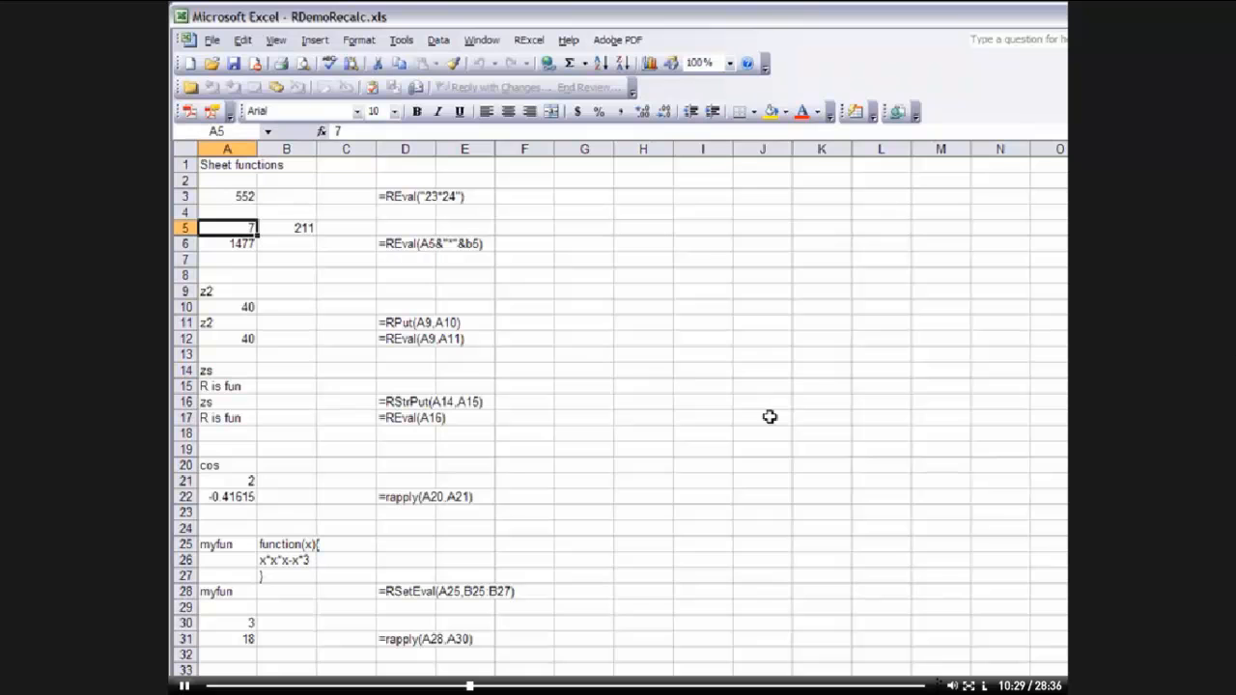
type("5")
key("ctrl+Return")
left_click(237, 243)
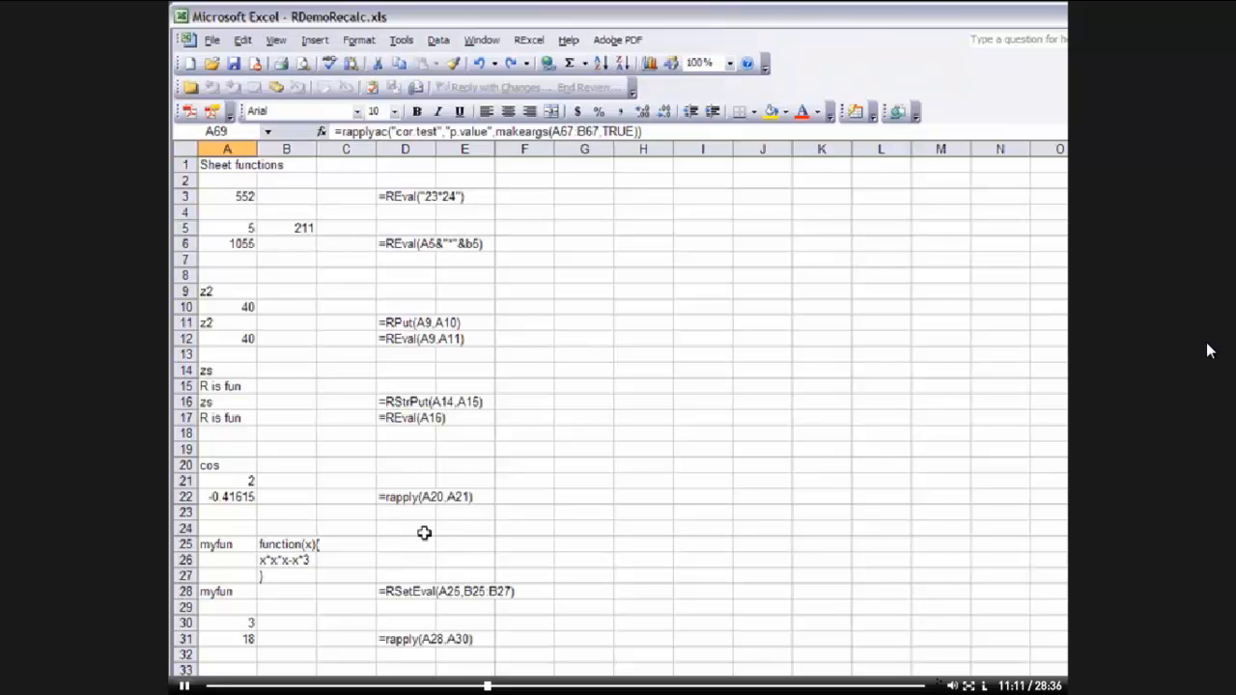
Inspect the myfun function definition in A25:B27 and the RSetEval formula in cell A28
left_click(242, 547)
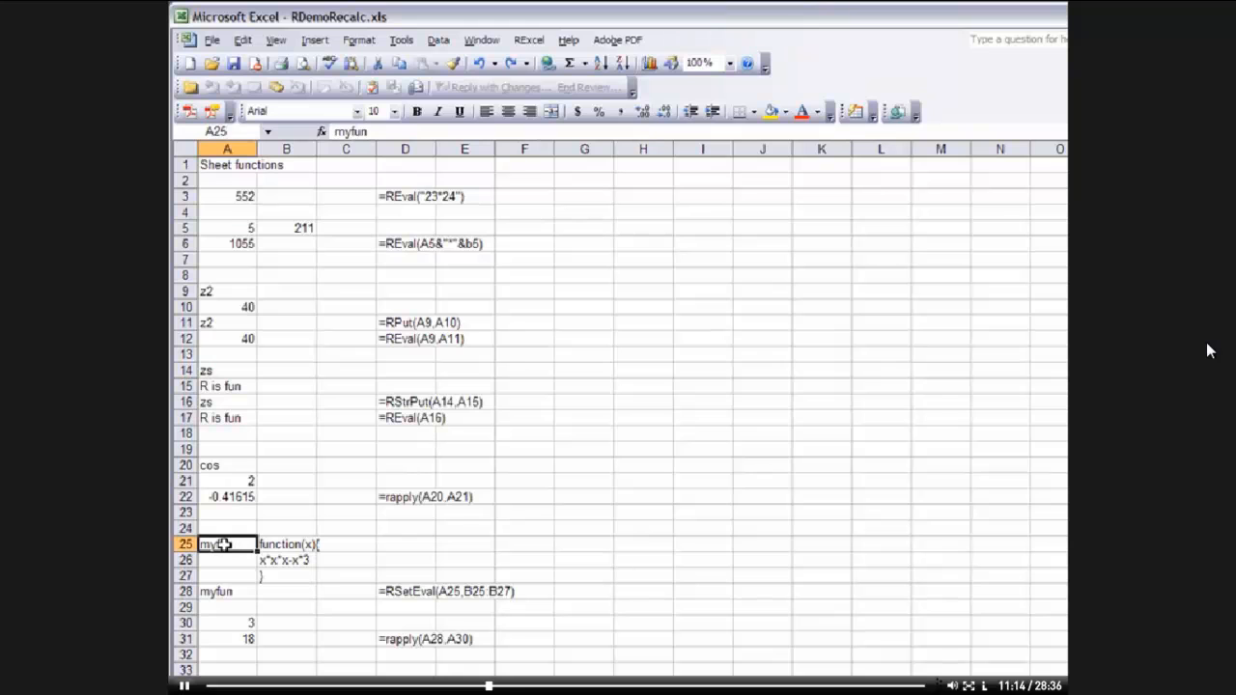
left_click(290, 545)
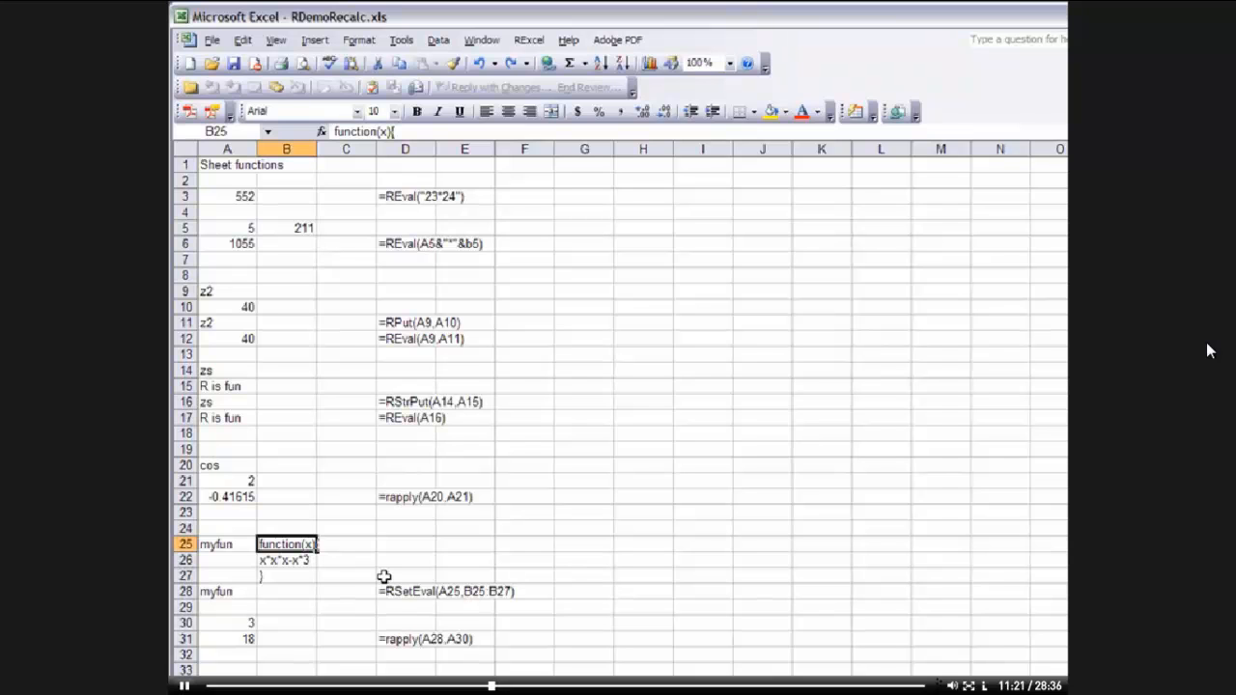
key("Up")
key("Down")
key("shift+Down")
key("shift+Down")
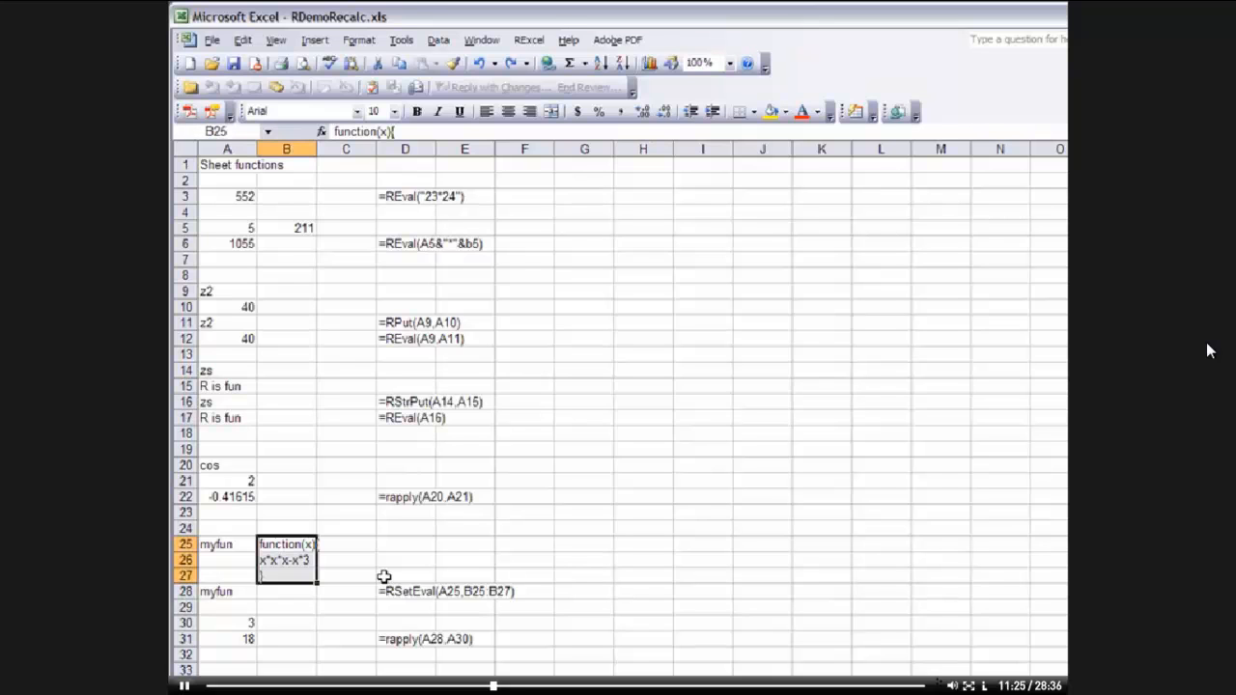
key("Left")
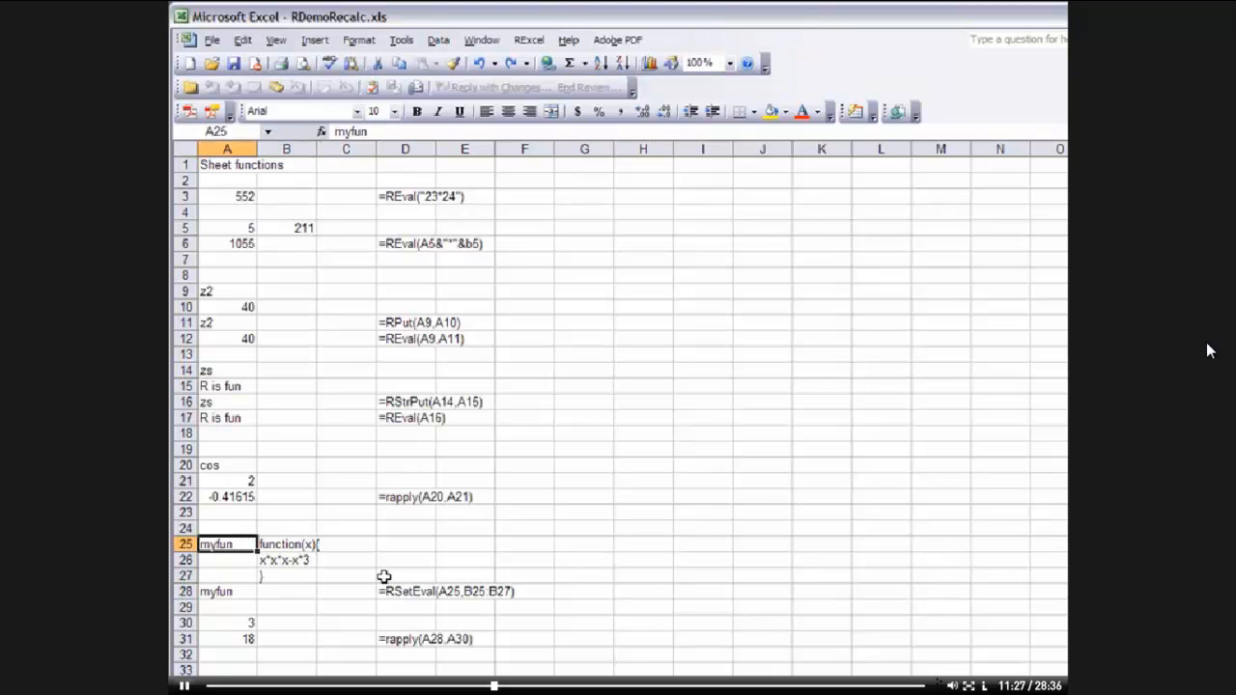
key("Down")
key("Down")
key("Down")
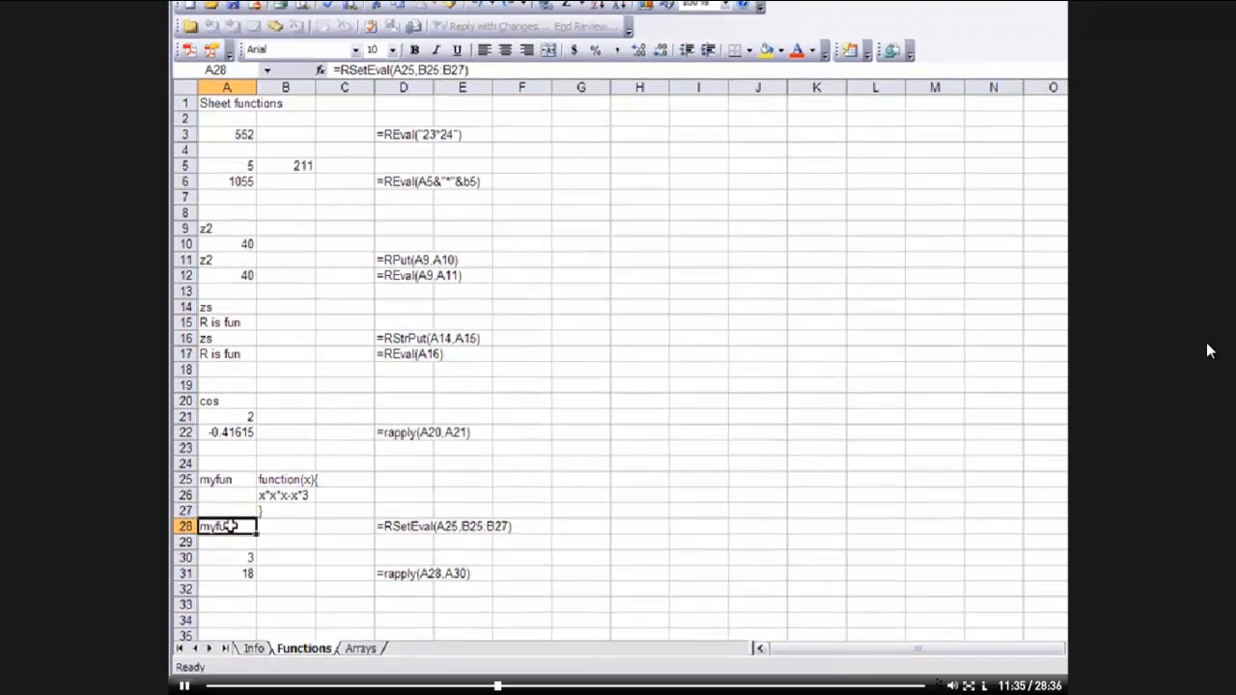
double_click(242, 591)
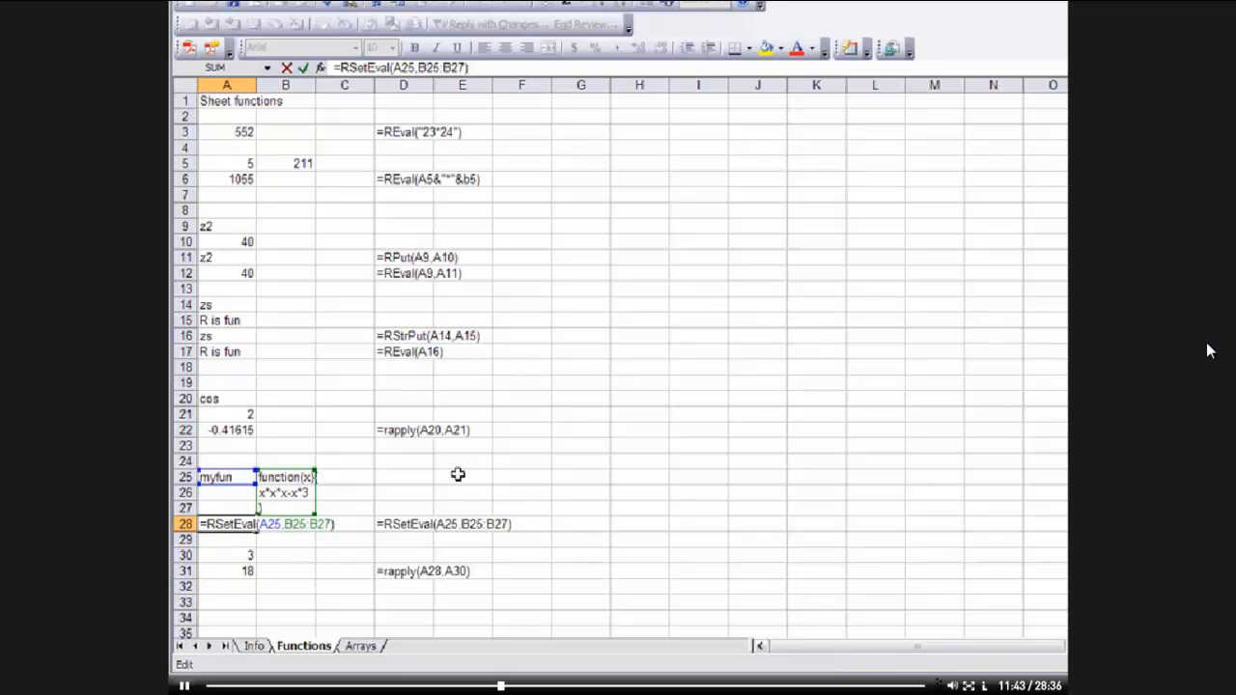
key("ctrl+Return")
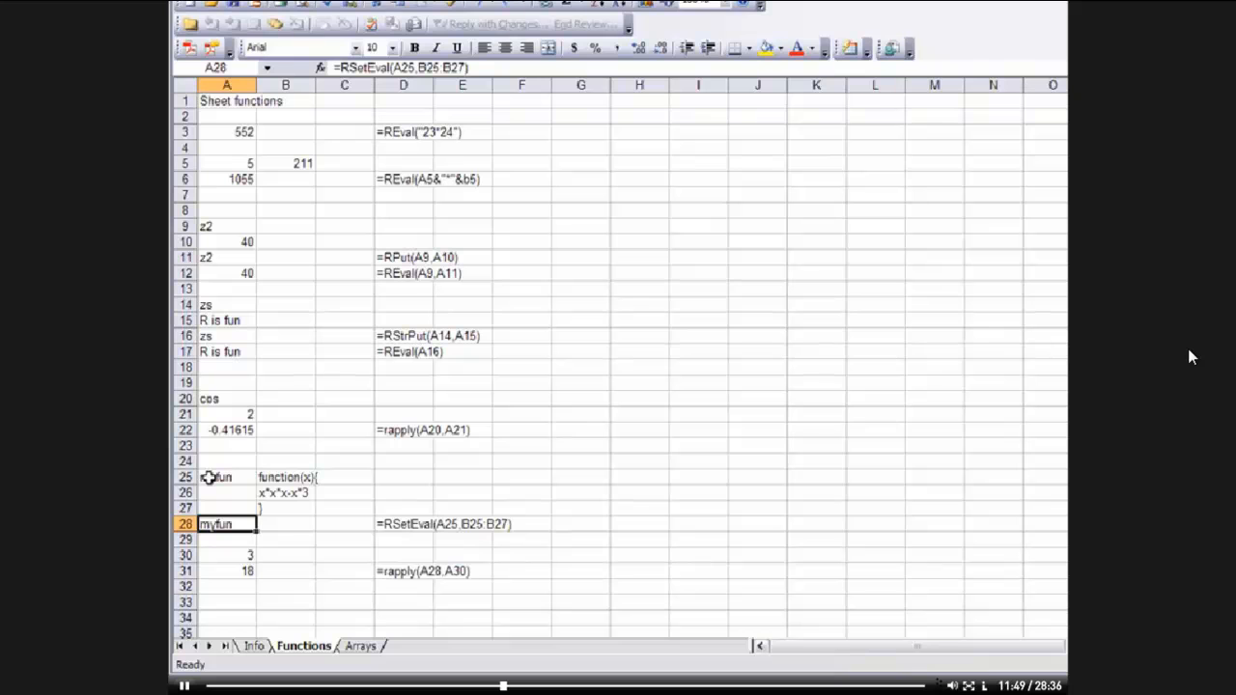
left_click(225, 555)
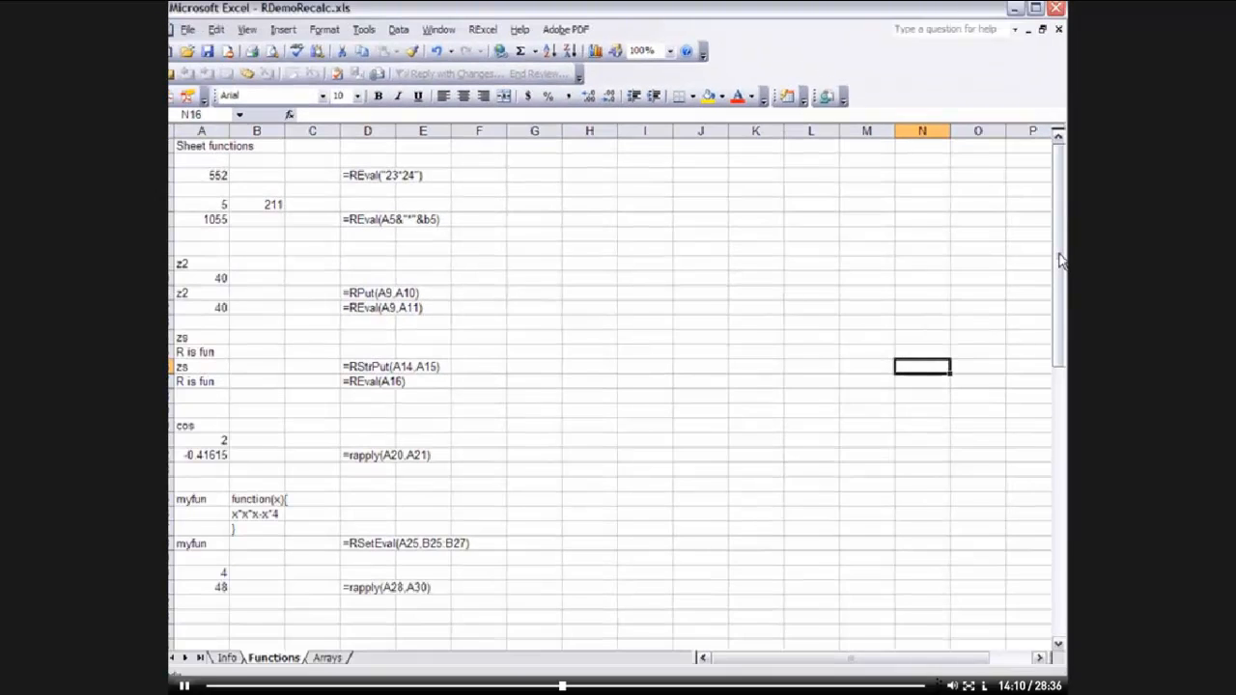
left_click_drag(1060, 259, 1061, 535)
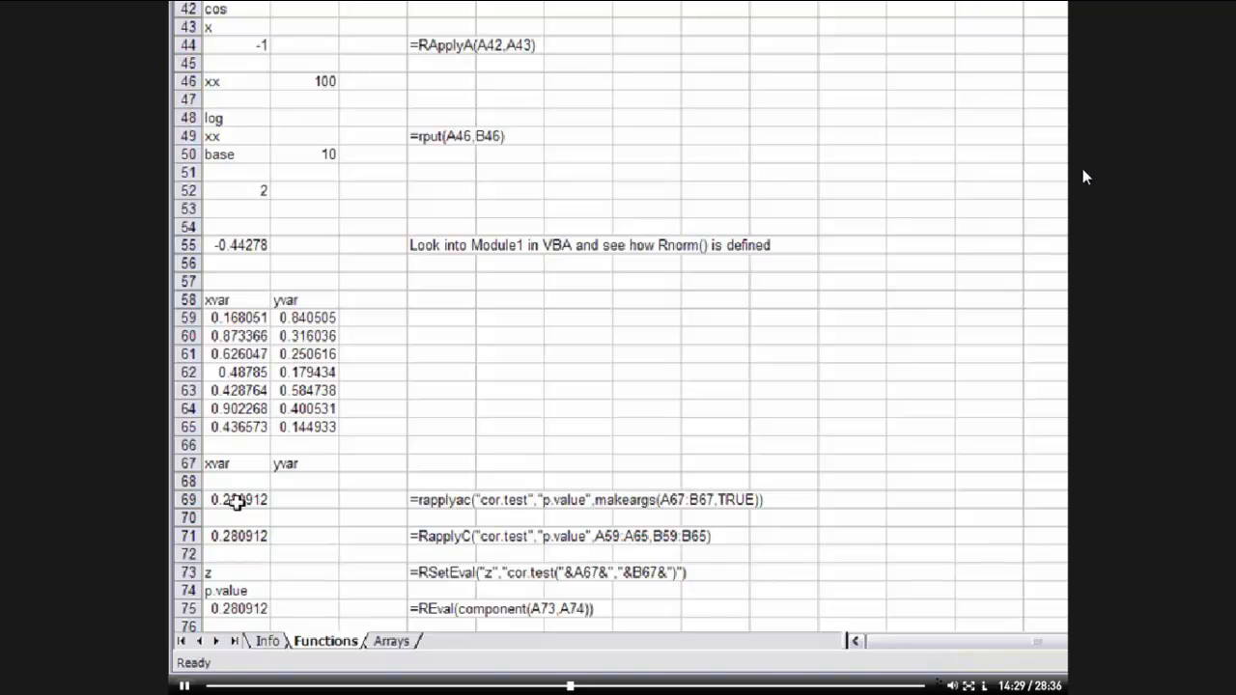
Inspect the correlation test formulas in cells A69 and A71 without changing them
left_click(237, 500)
left_click(241, 536)
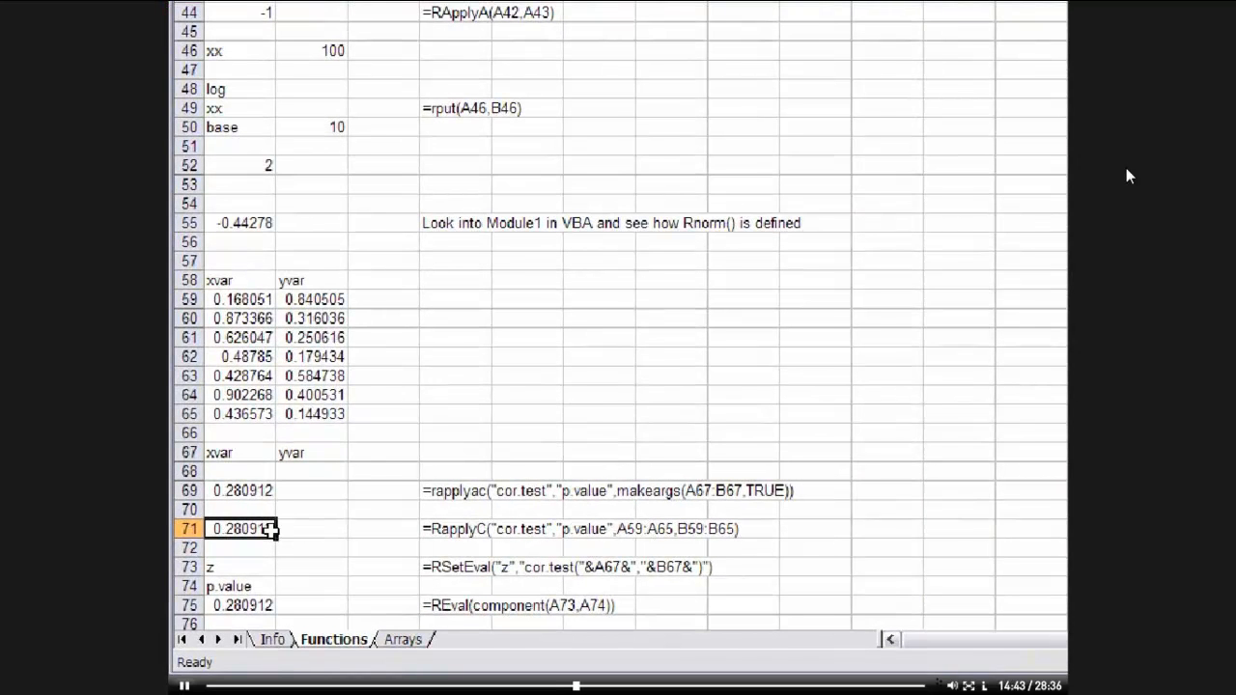
double_click(259, 529)
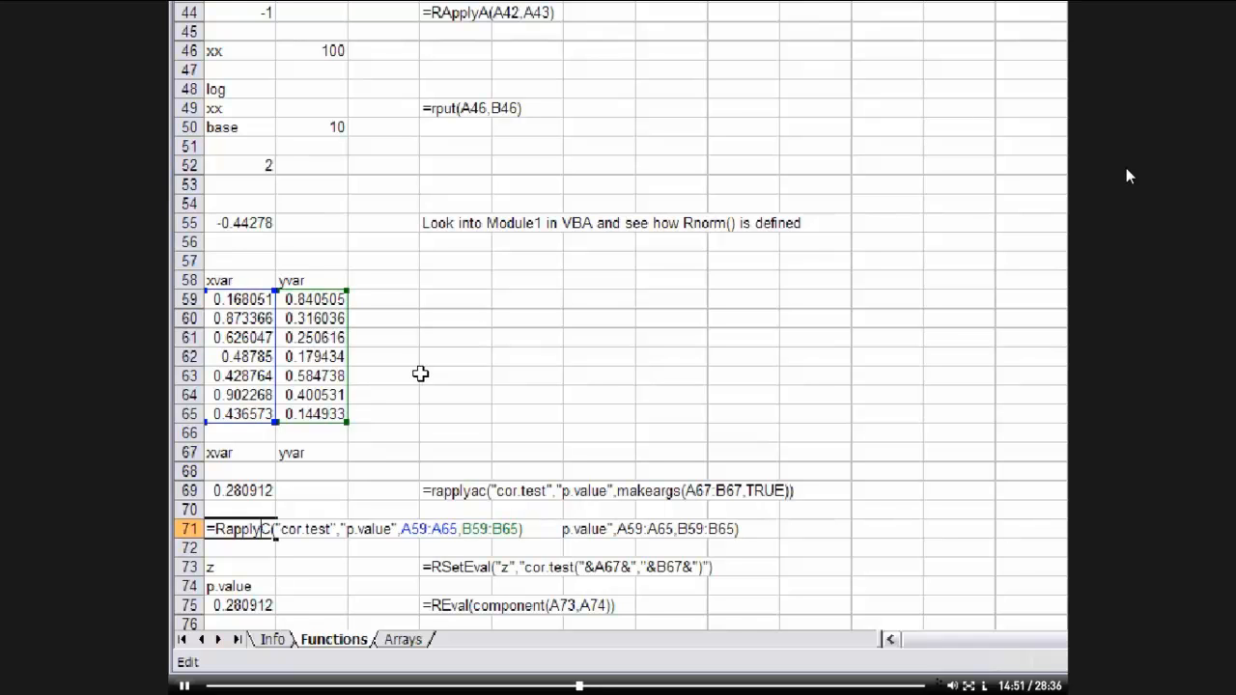
key("Escape")
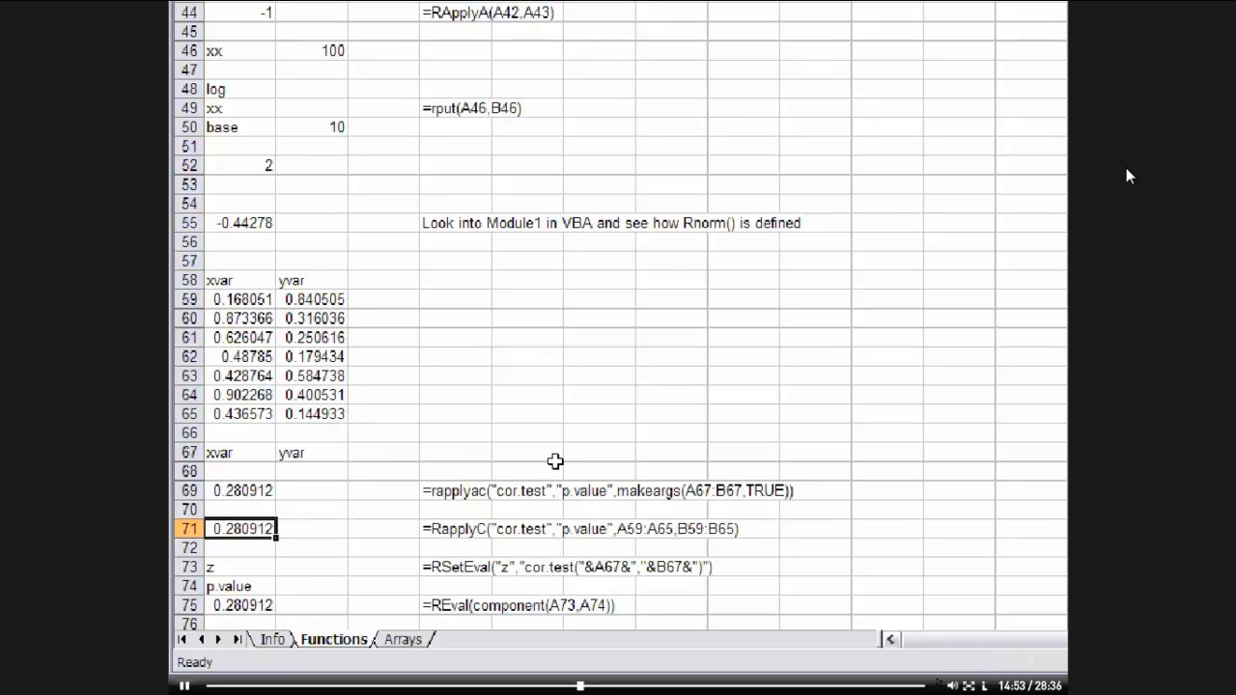
Change cell A65 to 0.5 so the cor.test p-value formulas recalculate
left_click(241, 412)
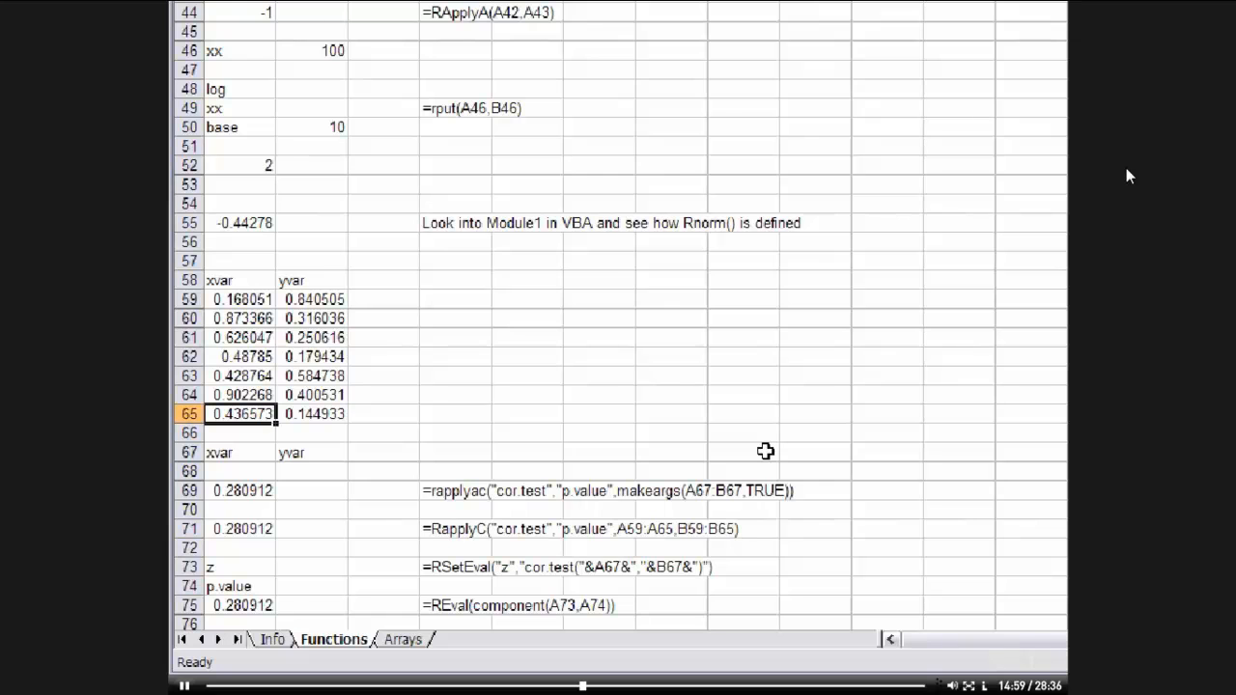
key("BackSpace")
type(".5")
key("Return")
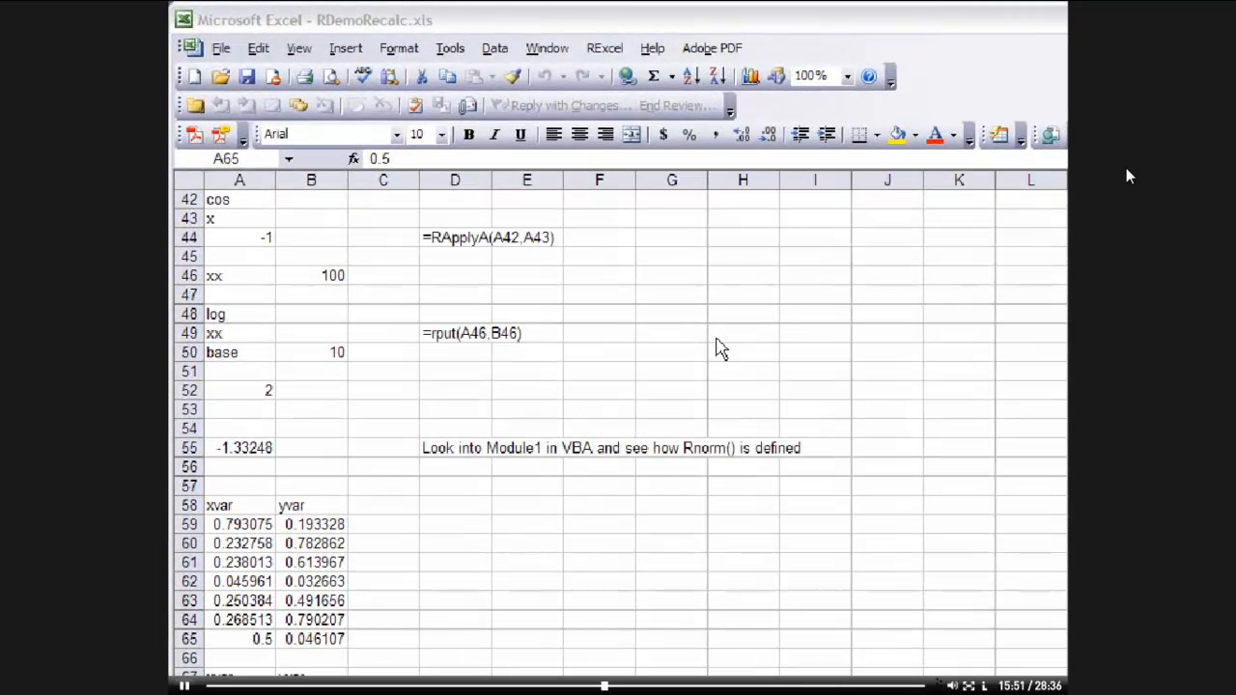
Open the Graphics with sliders demo worksheet from the RExcel demo worksheets
left_click(605, 49)
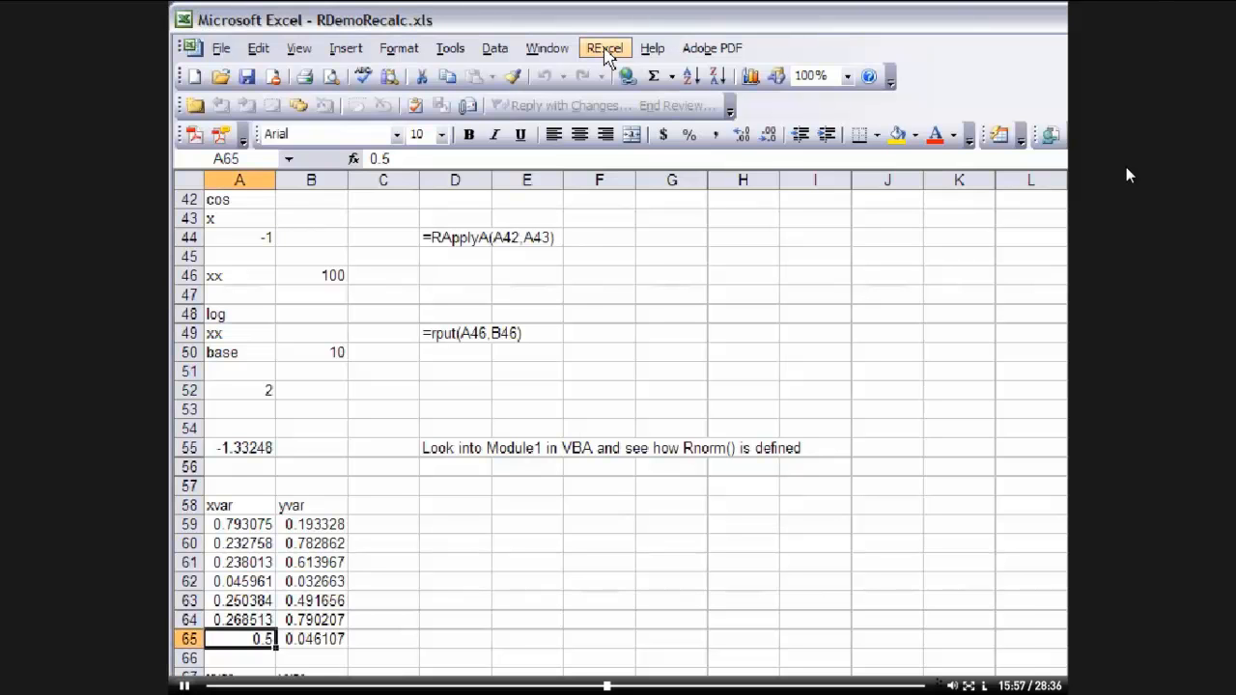
left_click(605, 50)
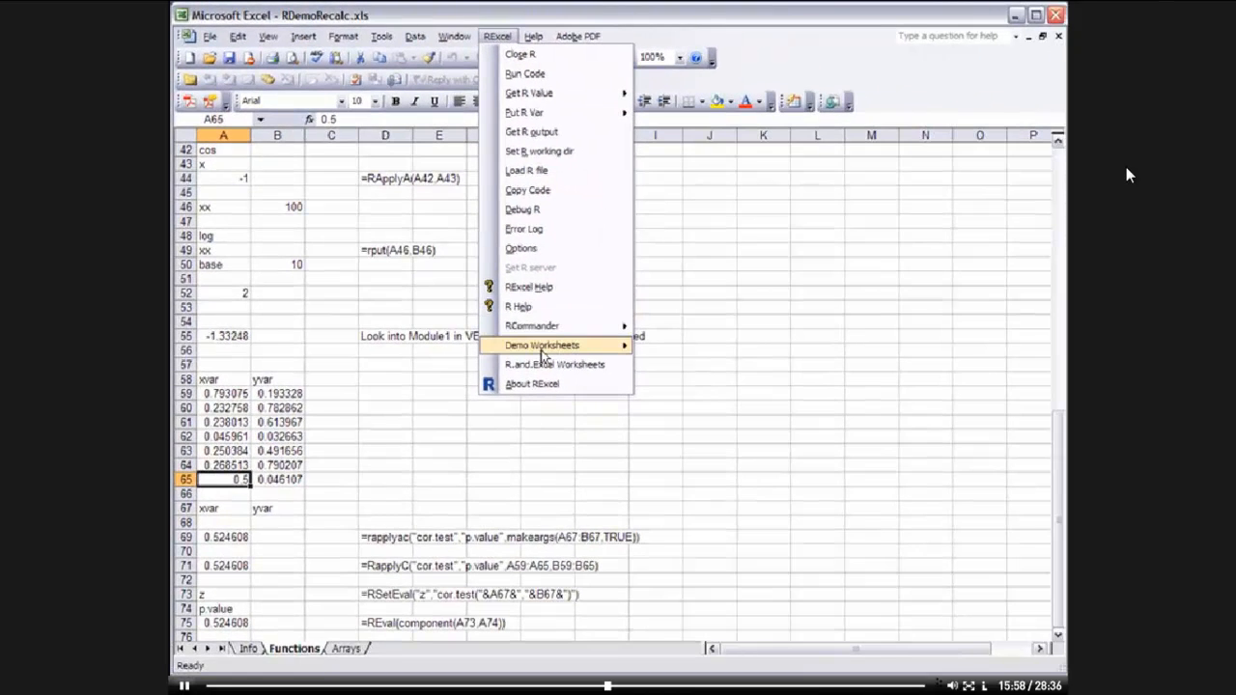
mouse_move(544, 346)
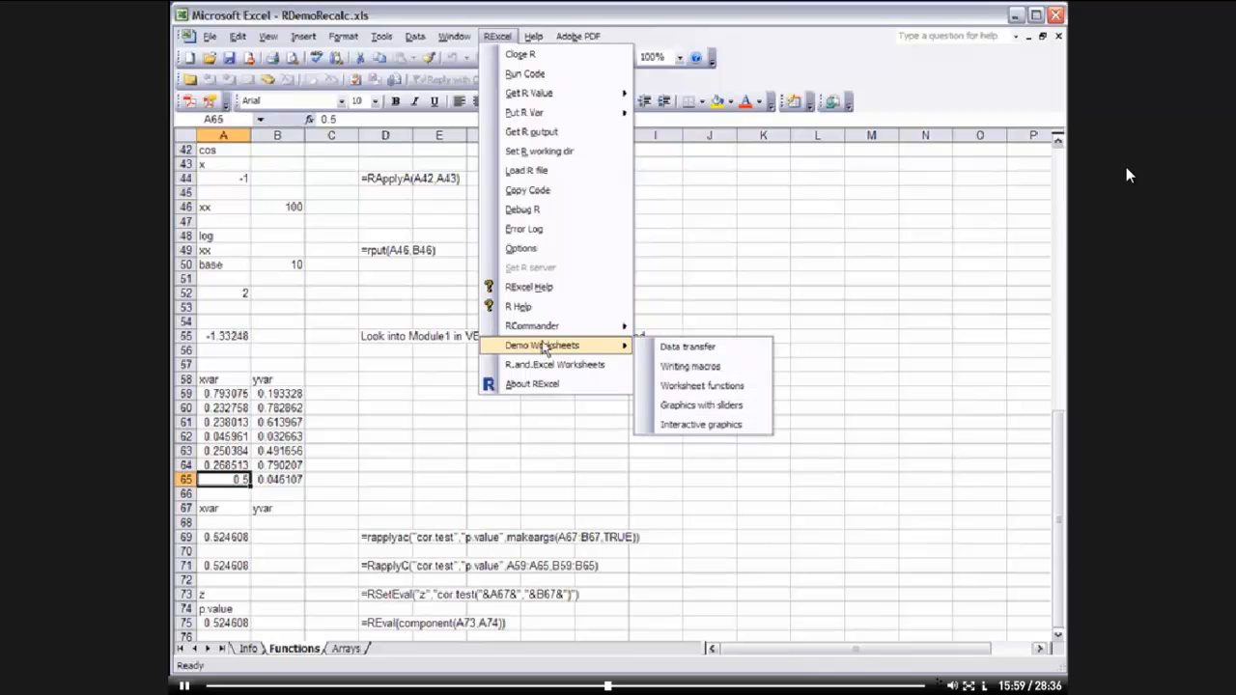
left_click(701, 405)
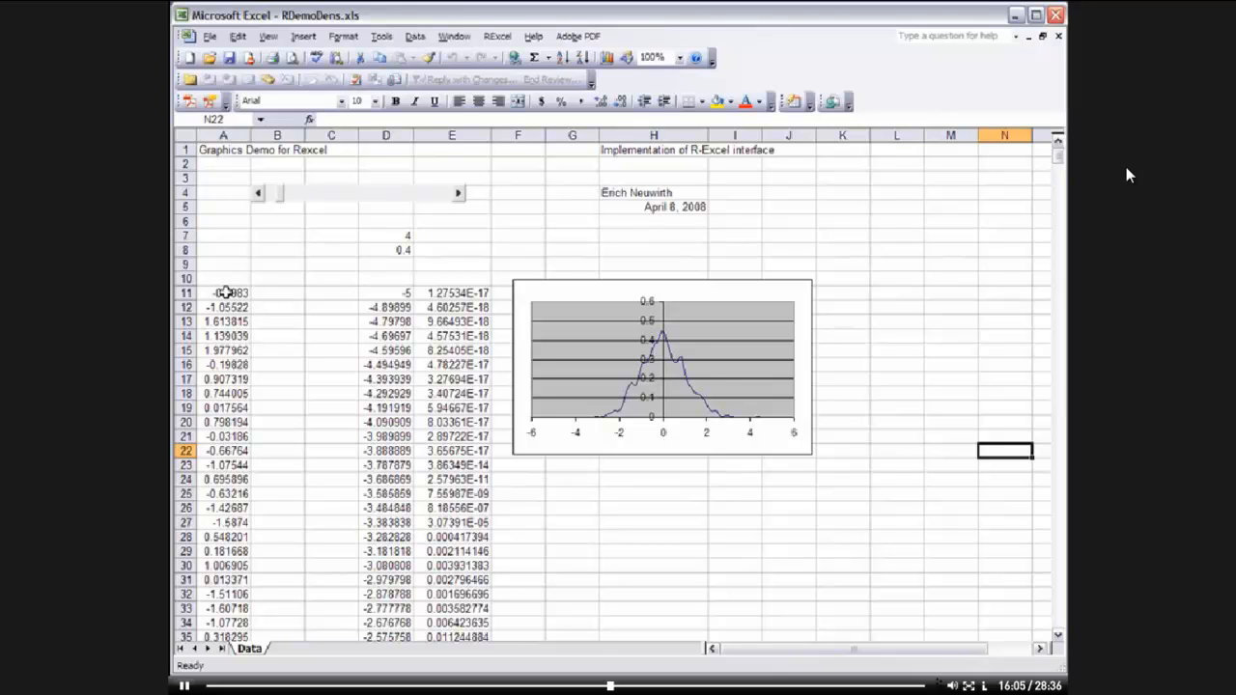
Examine the data in A11, the rapply dens array formula in D11 and the formula in D8
left_click(224, 293)
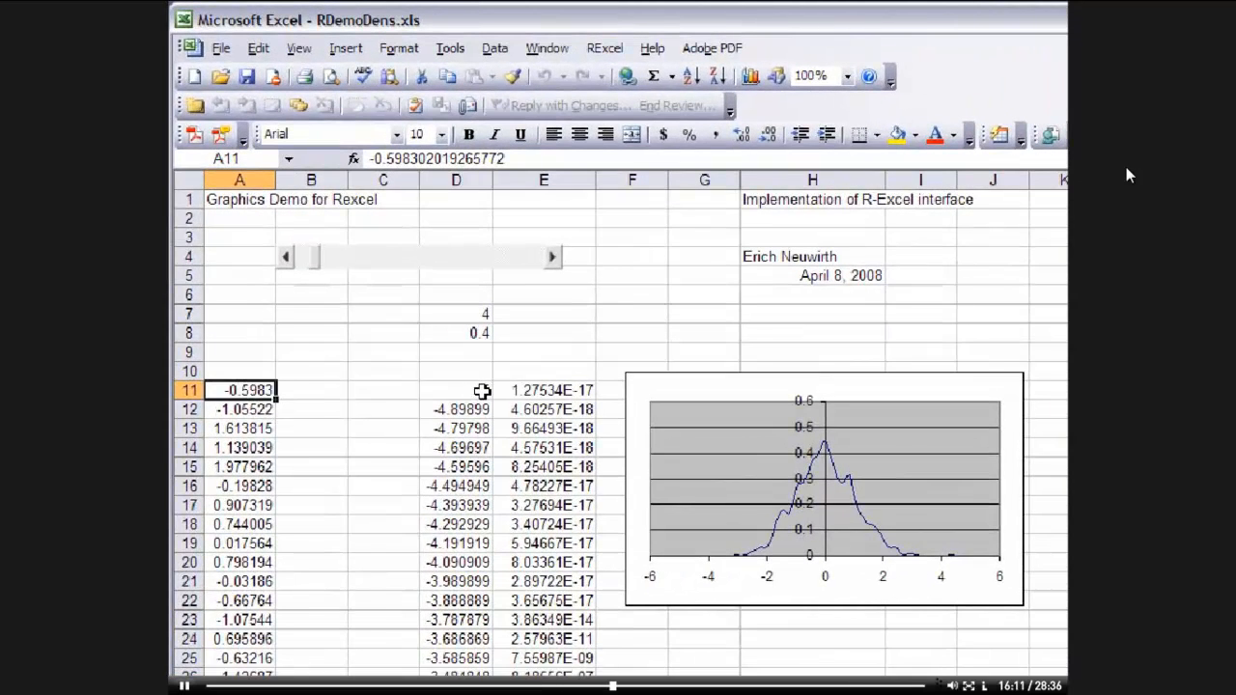
left_click(481, 390)
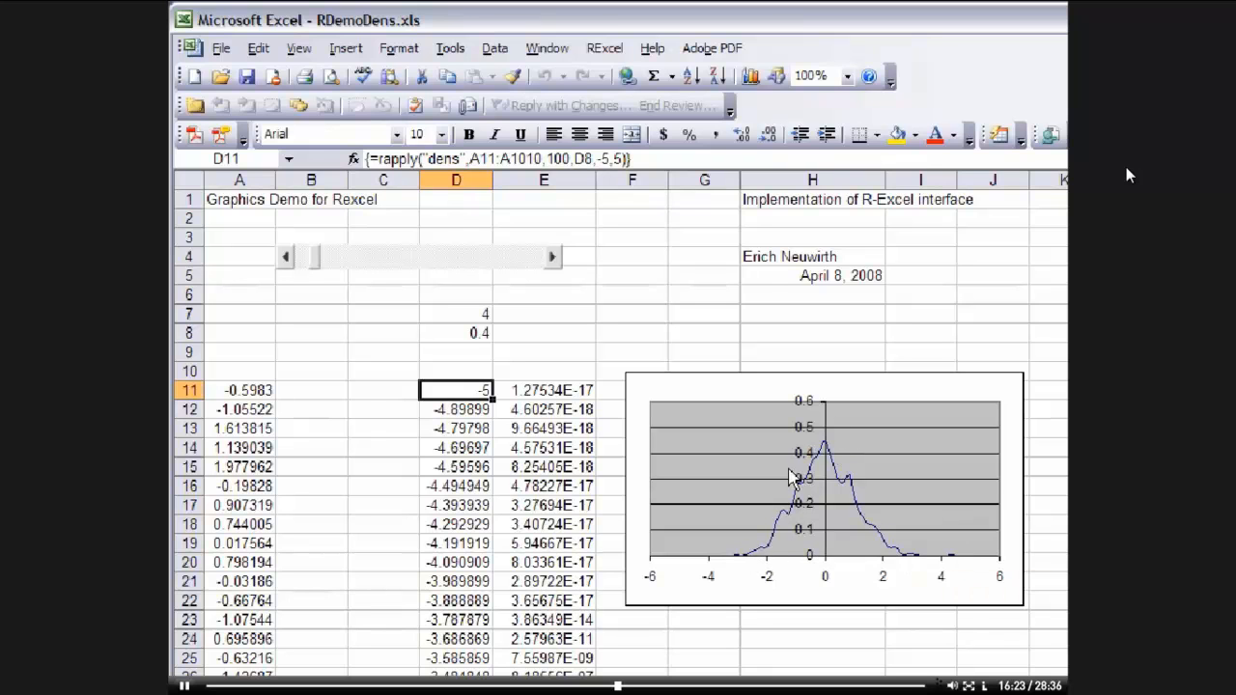
mouse_move(730, 565)
mouse_move(772, 558)
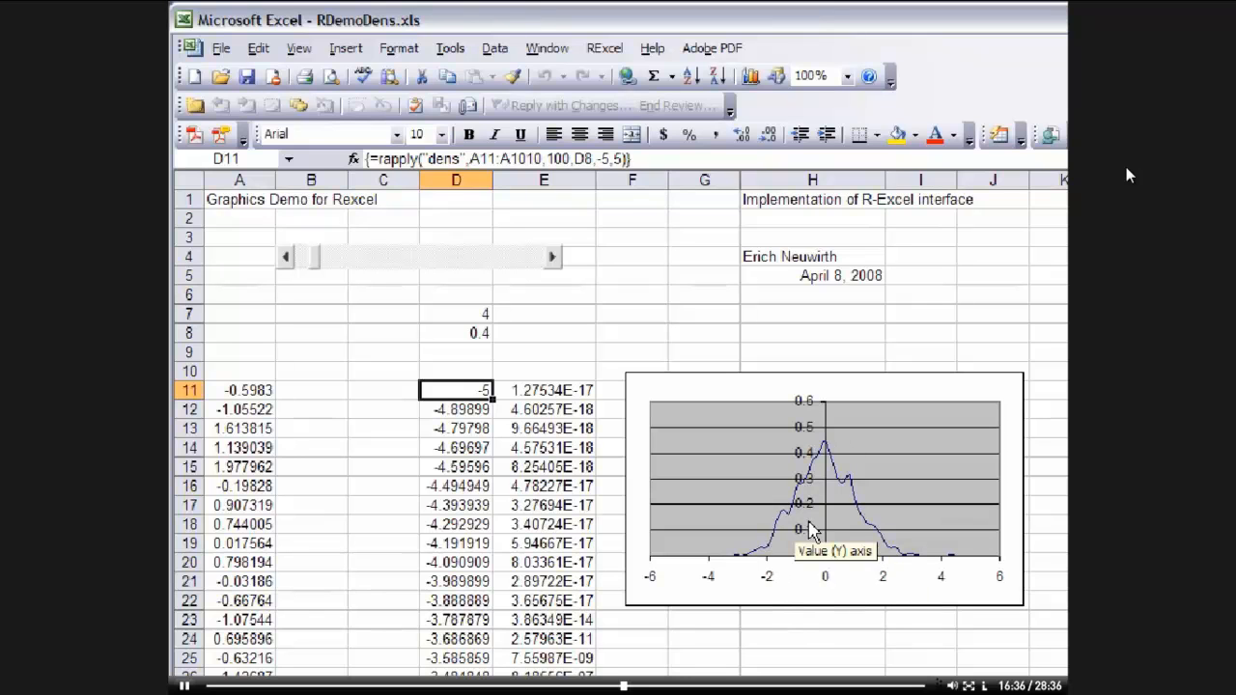
left_click(470, 333)
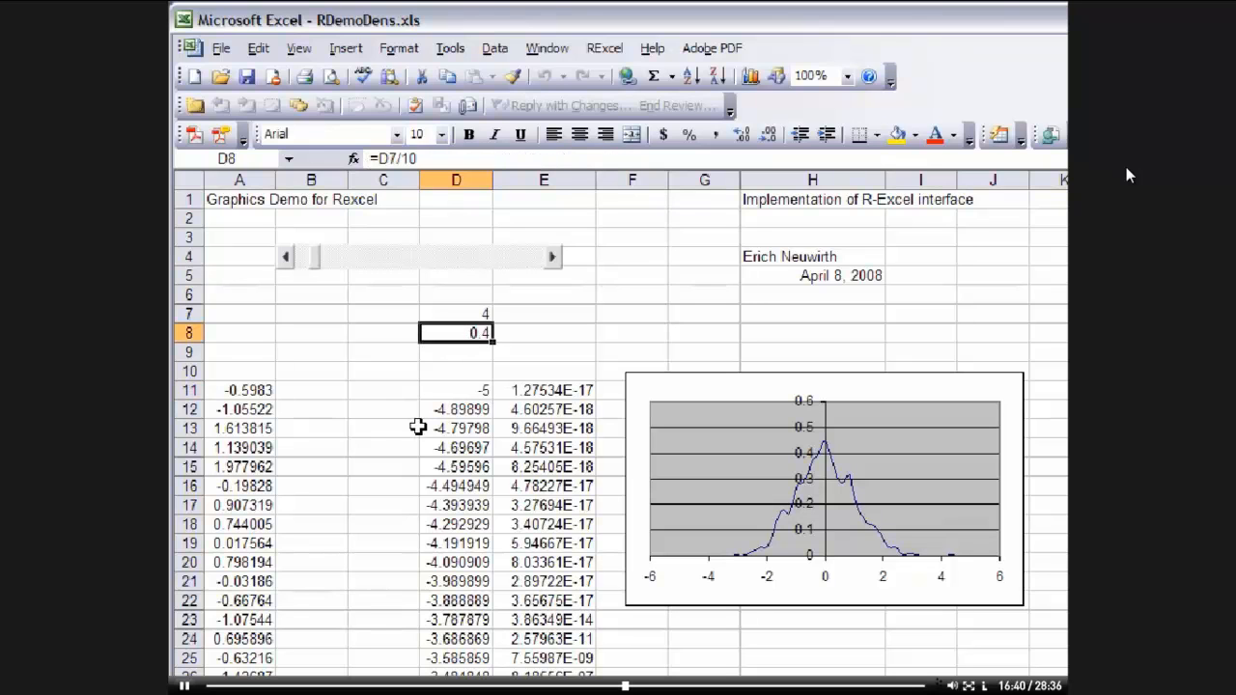
Move the slider to set D7 first to 11 and finally to 25, checking the D8 and D11 formulas between moves
mouse_move(320, 271)
left_mouse_down()
mouse_move(473, 270)
mouse_move(334, 273)
mouse_move(327, 261)
left_mouse_up()
left_click(341, 259)
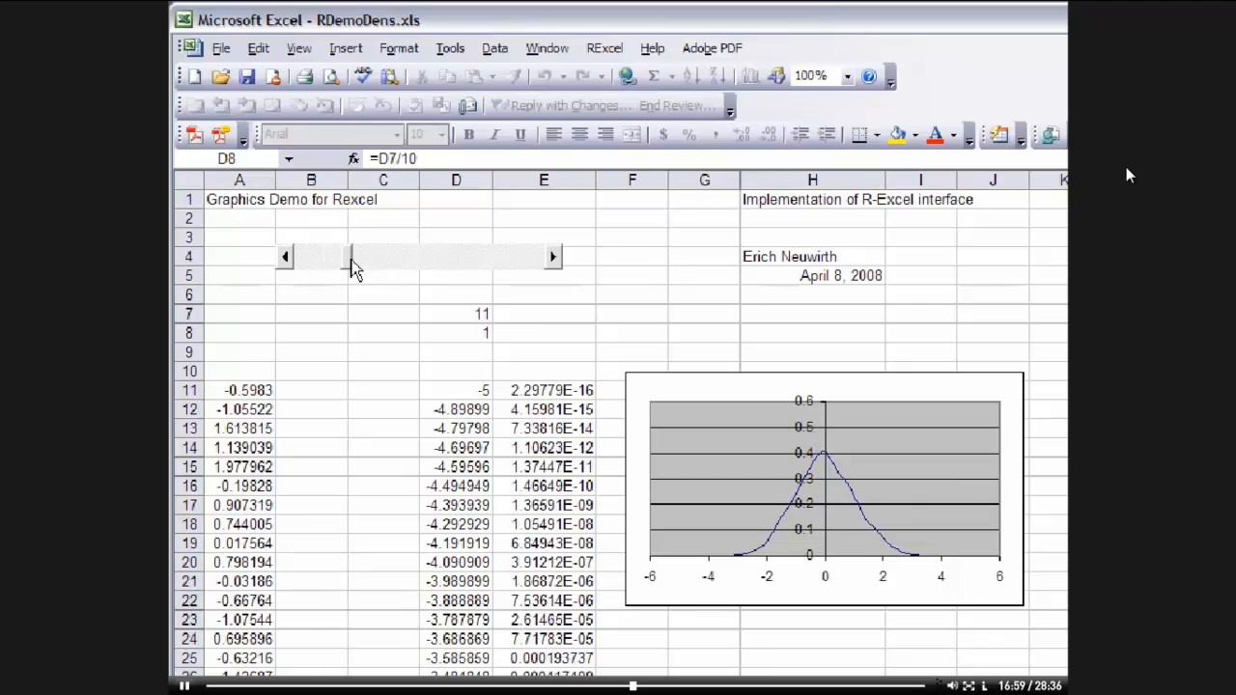
left_click(455, 332)
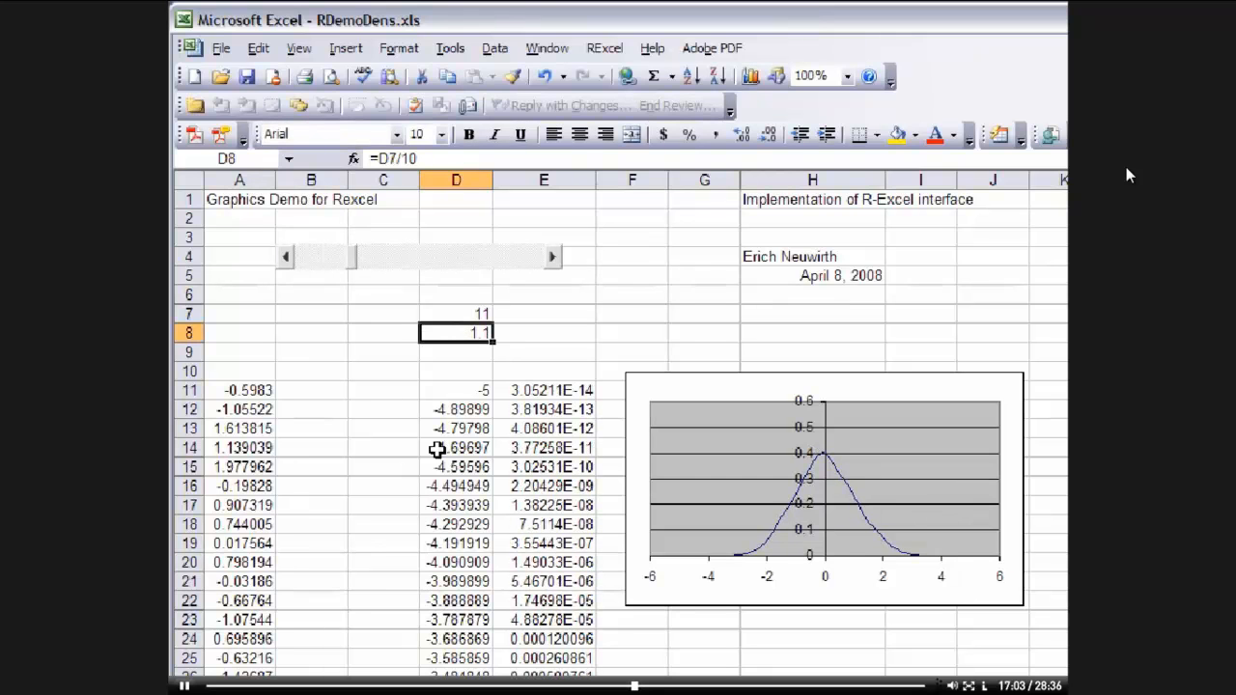
left_click(471, 395)
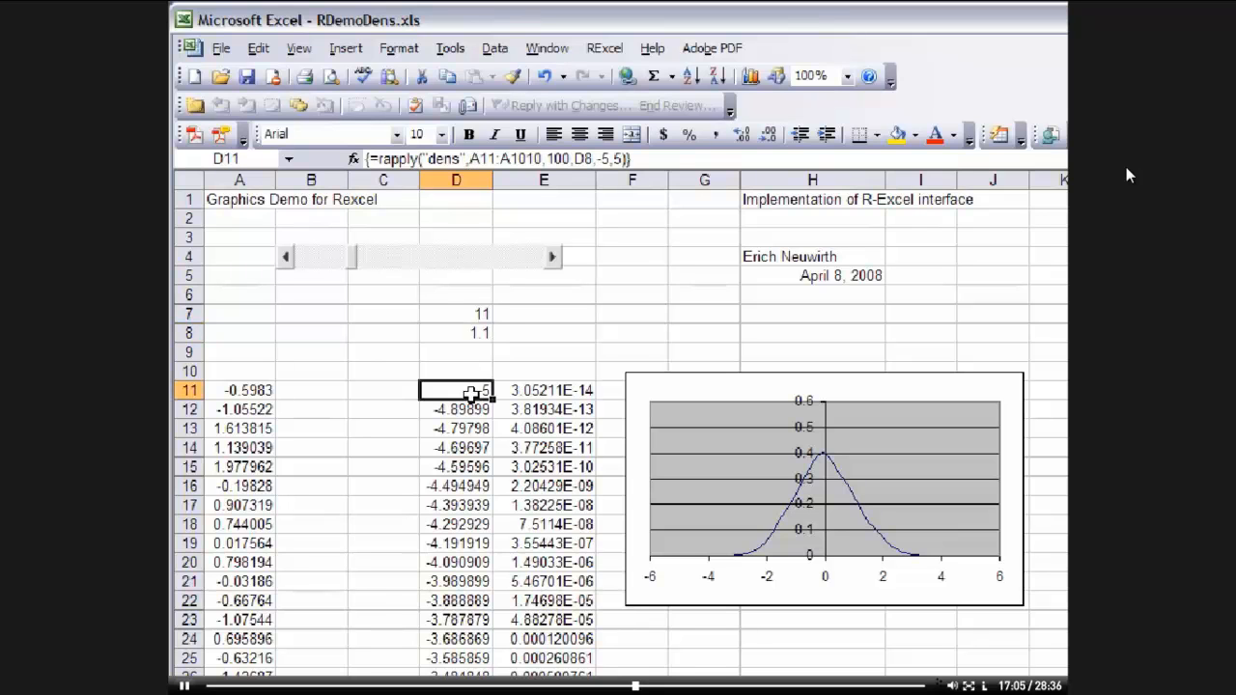
left_click(464, 335)
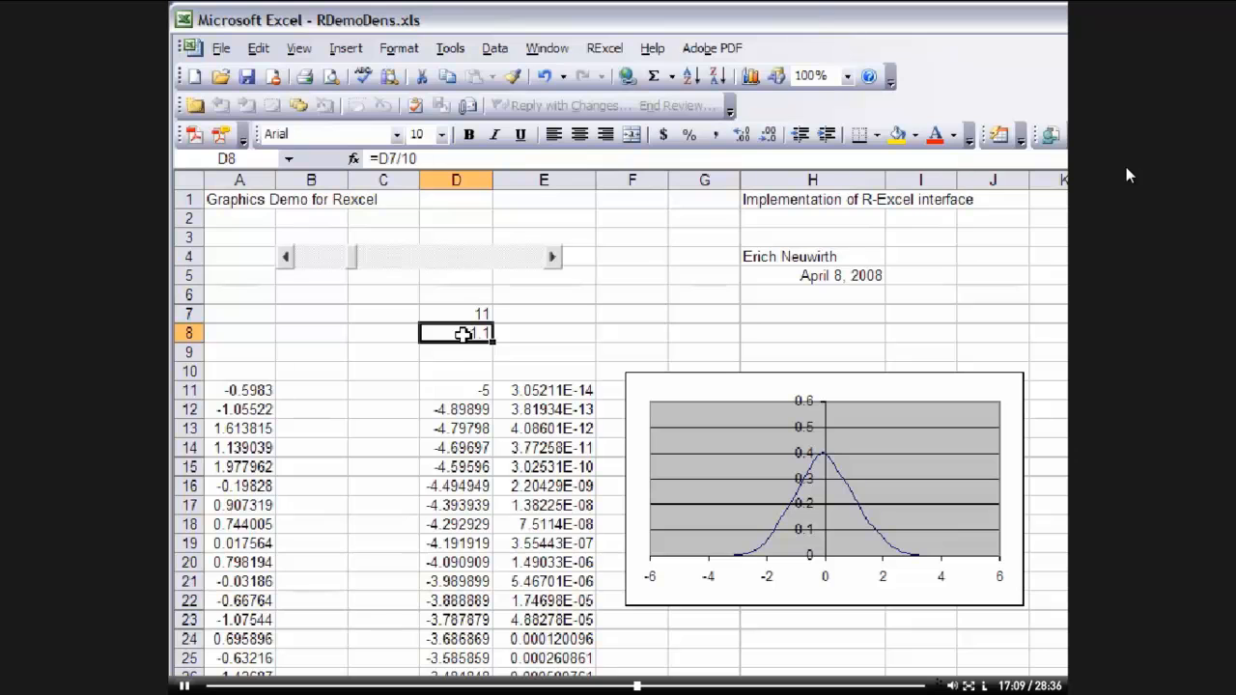
left_click(460, 391)
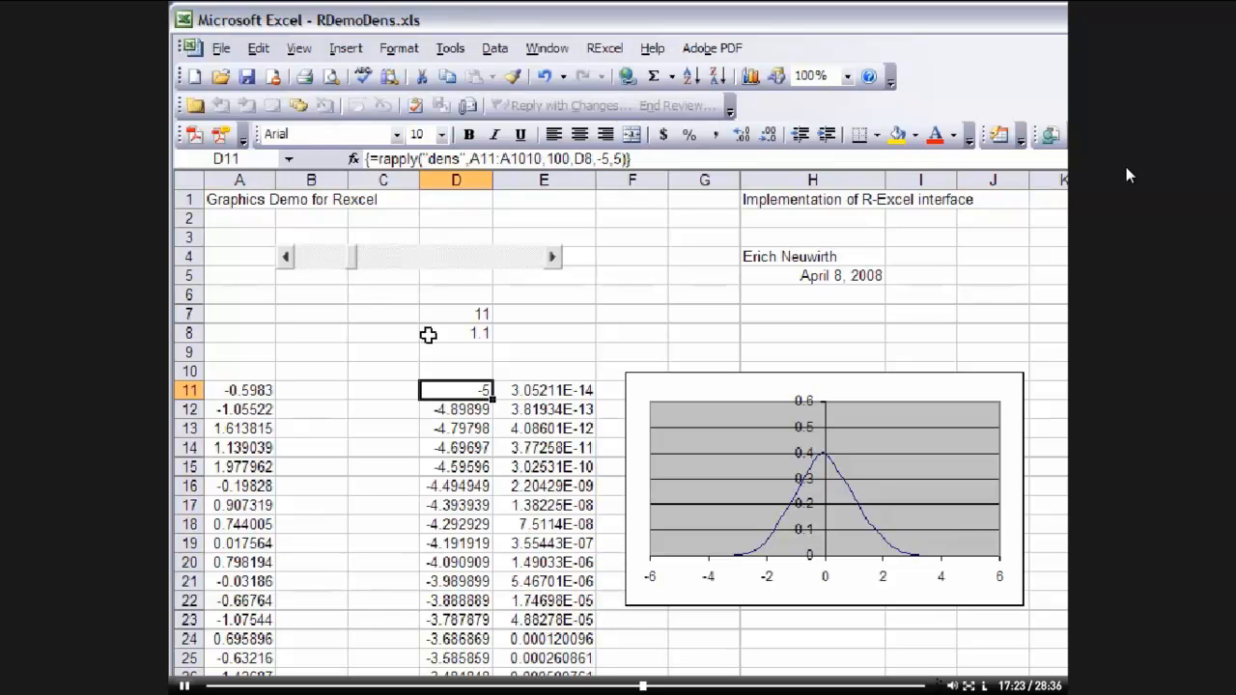
left_click_drag(351, 260, 420, 259)
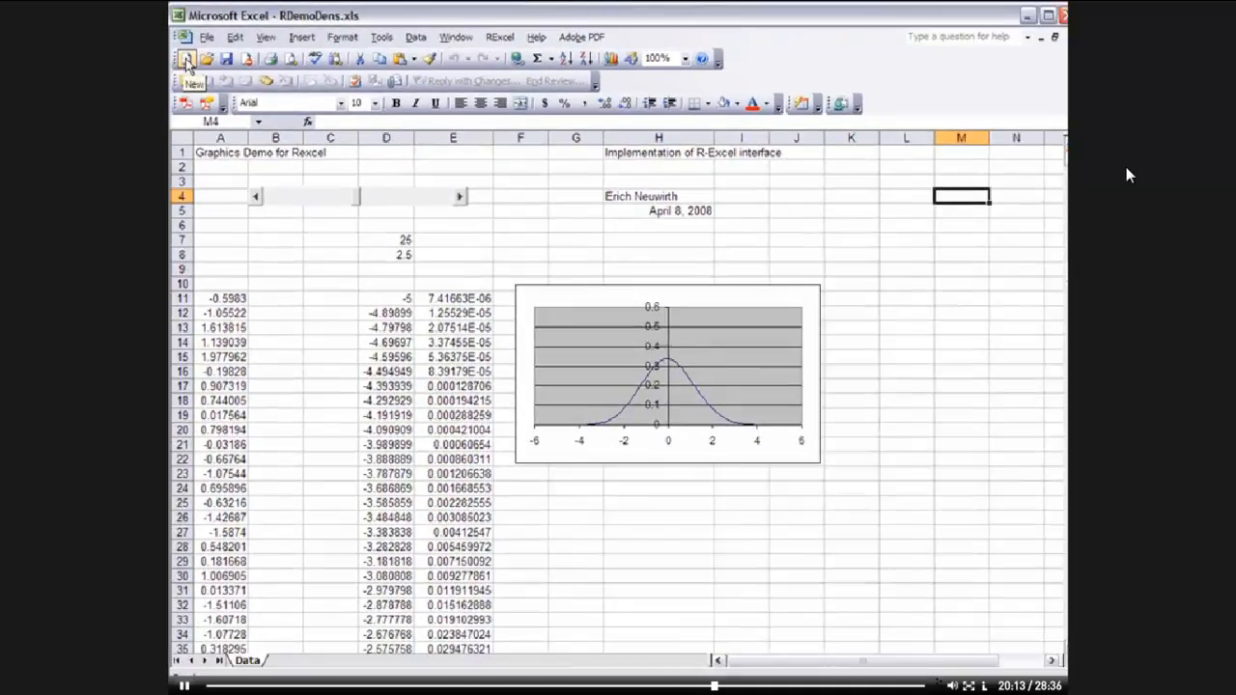
Create a new blank workbook and start RCommander with Excel menus
left_click(190, 58)
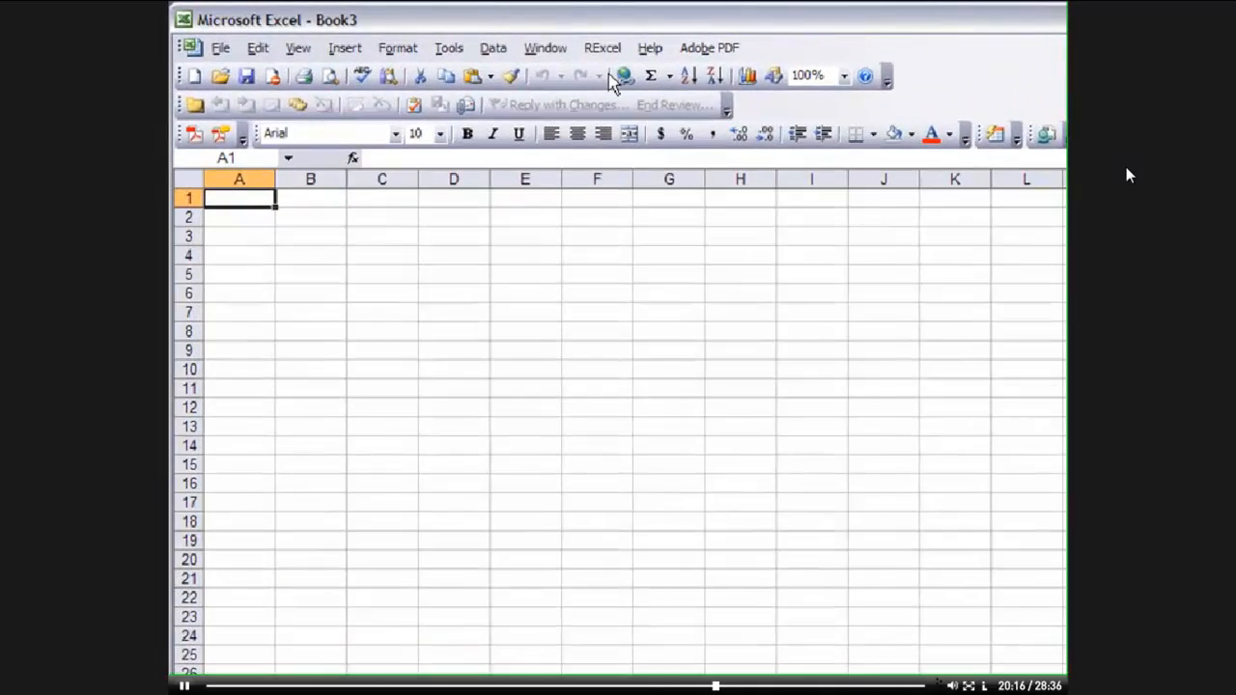
left_click(601, 49)
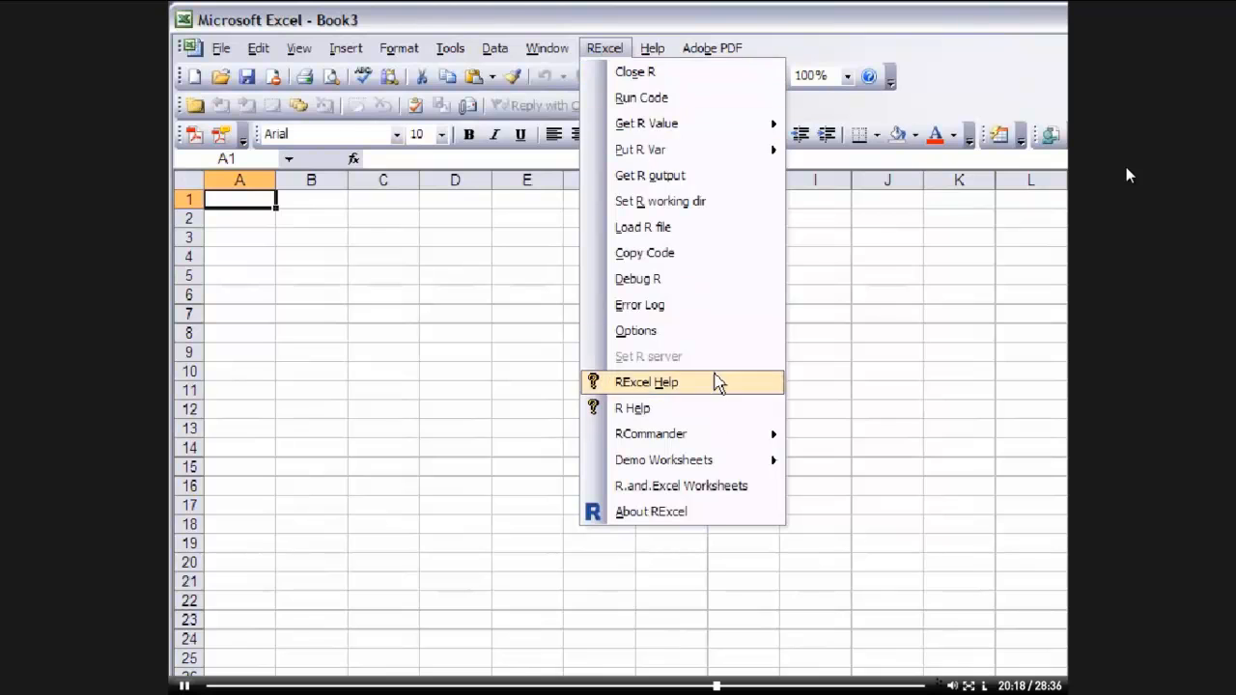
mouse_move(719, 437)
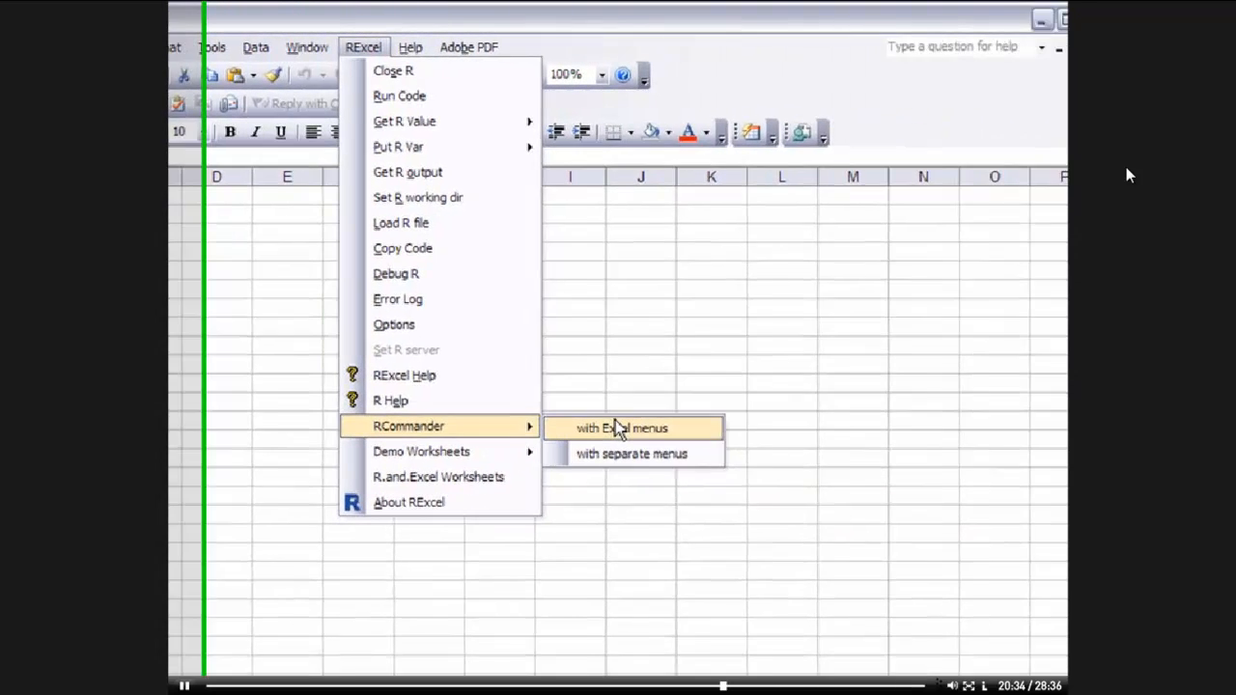
left_click(577, 428)
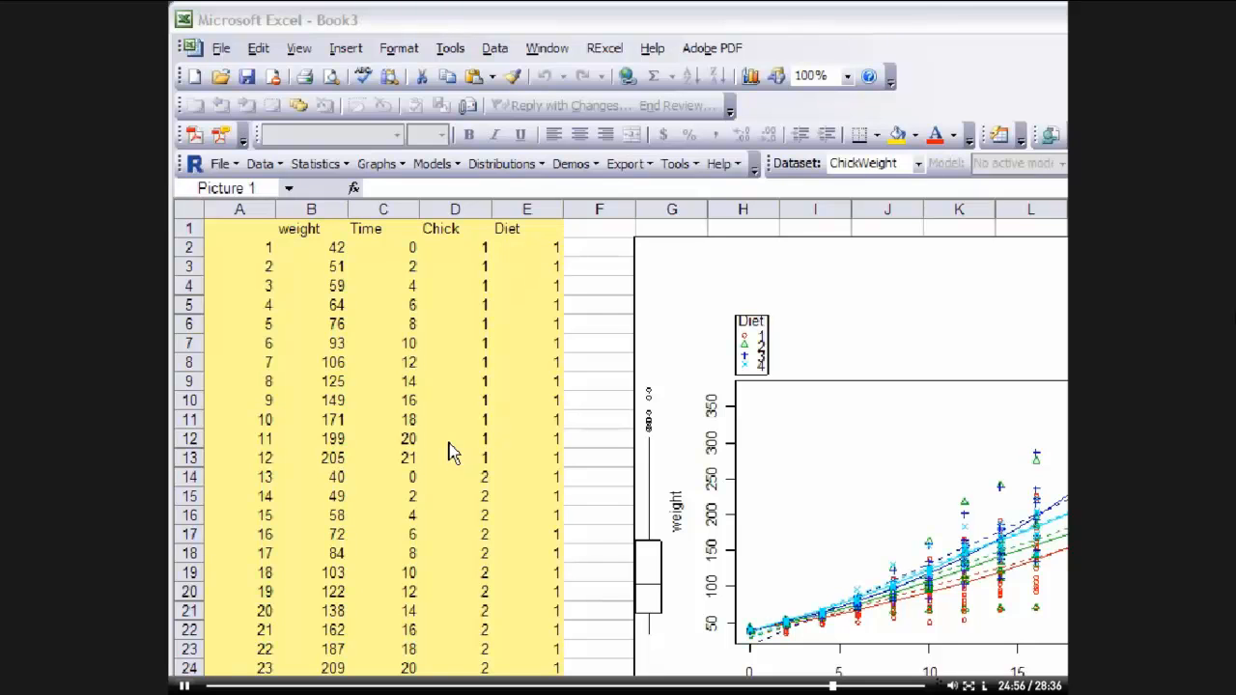
Close the Book3 workbook without saving changes
left_click(224, 51)
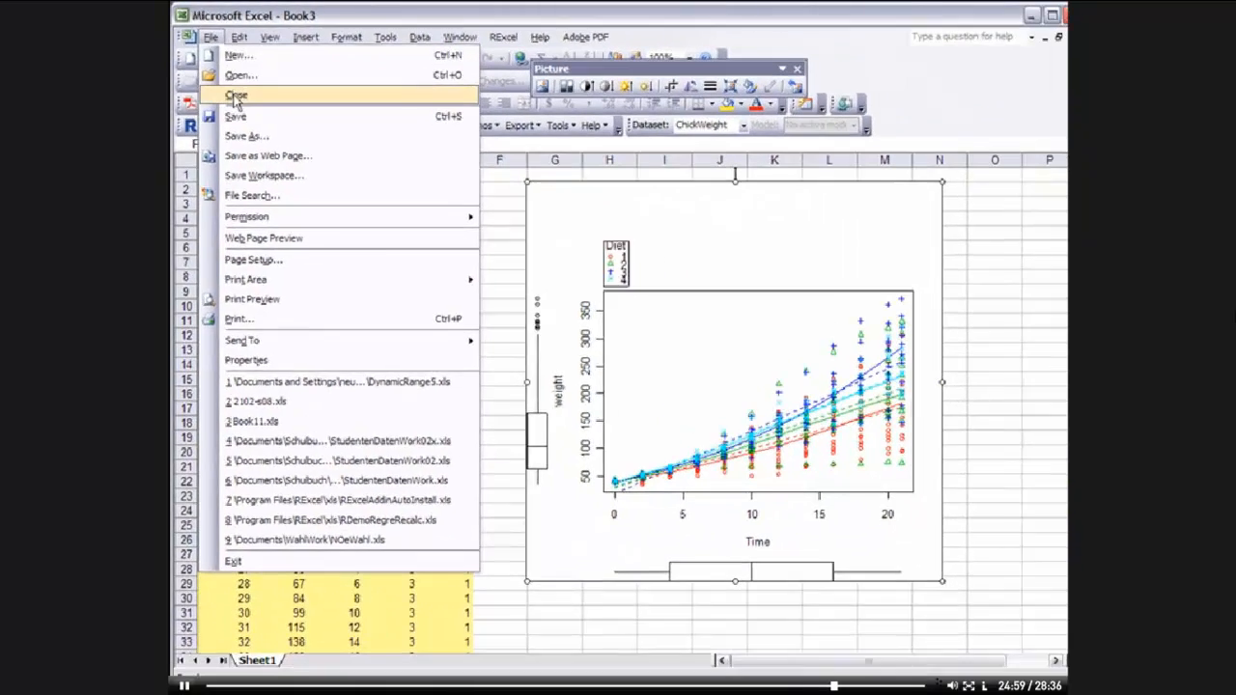
left_click(254, 124)
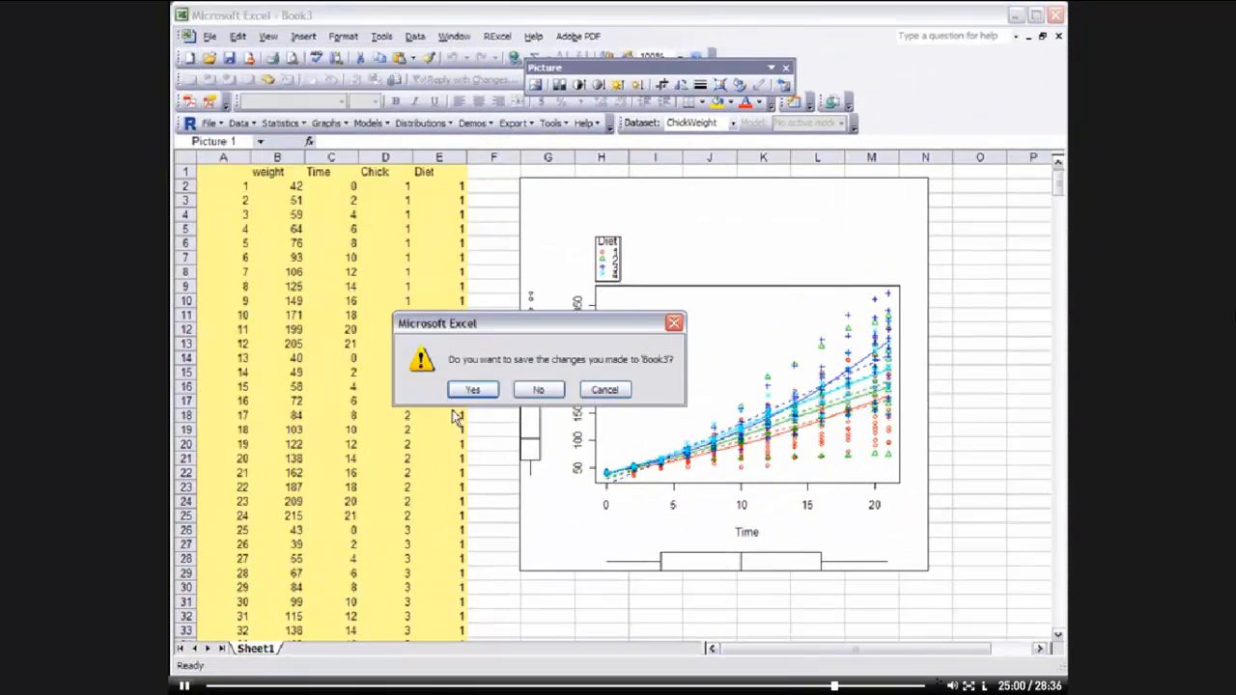
left_click(538, 390)
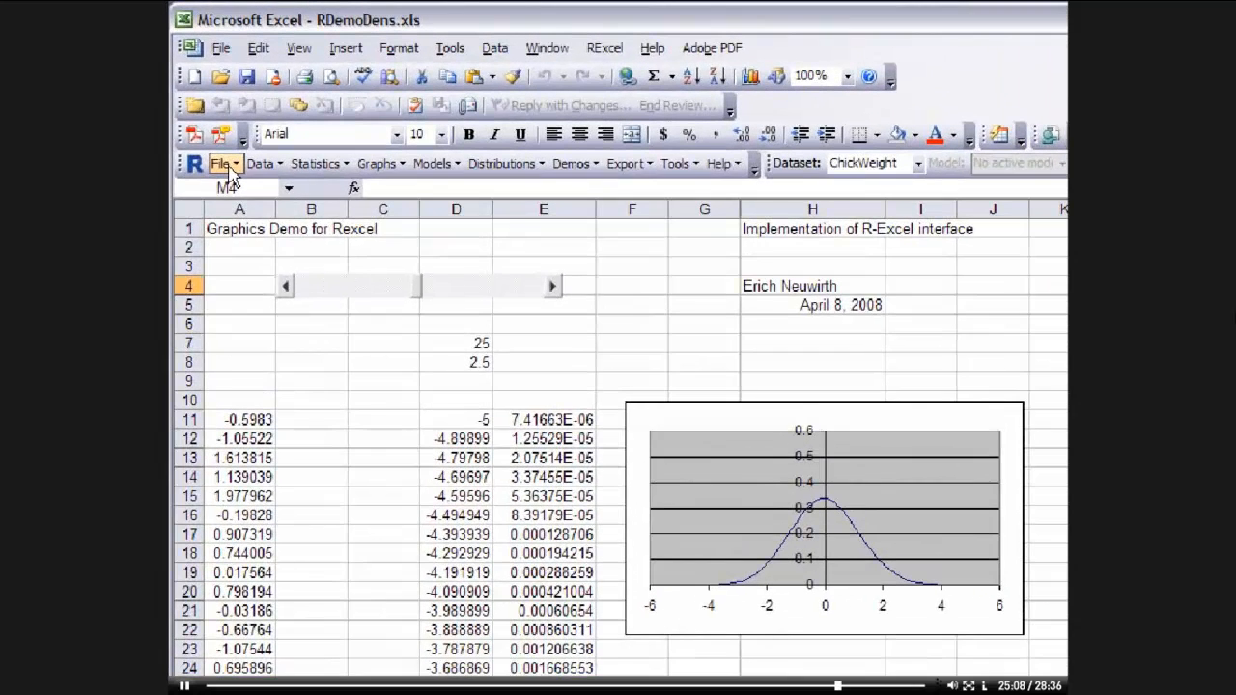
Exit from R Commander only without saving the script file, and recheck the D11 formula
left_click(229, 168)
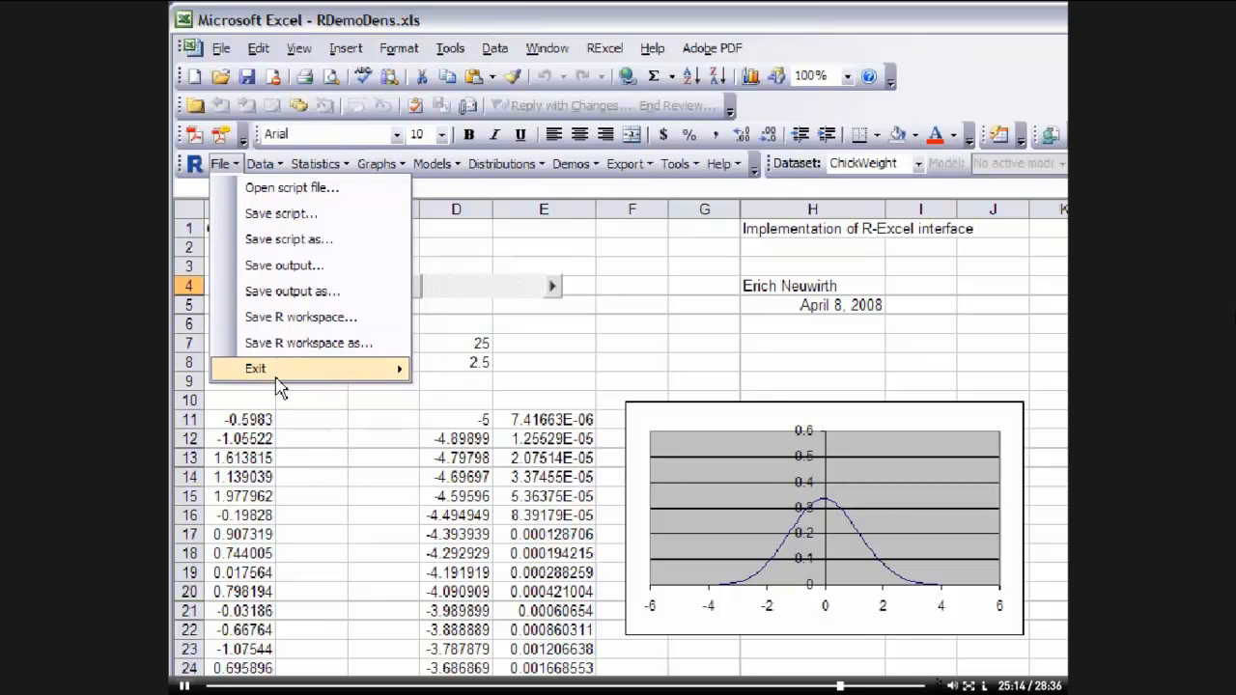
mouse_move(276, 379)
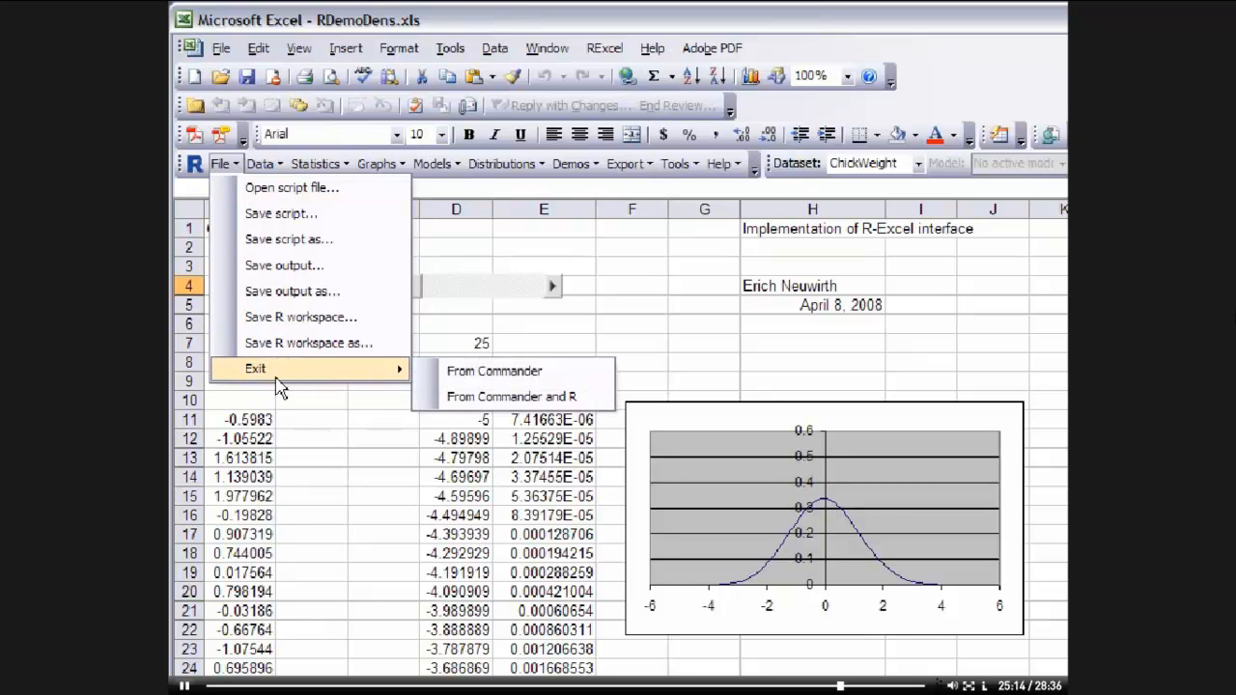
left_click(570, 373)
left_click(615, 521)
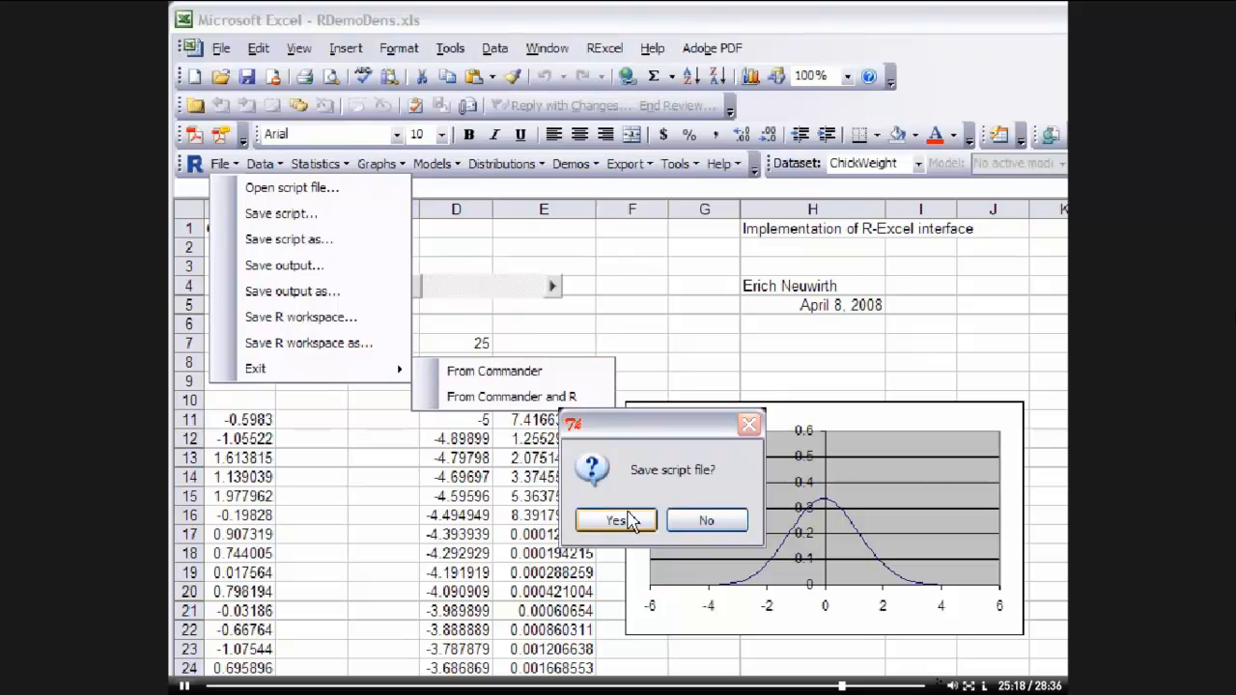
left_click(705, 521)
left_click(705, 521)
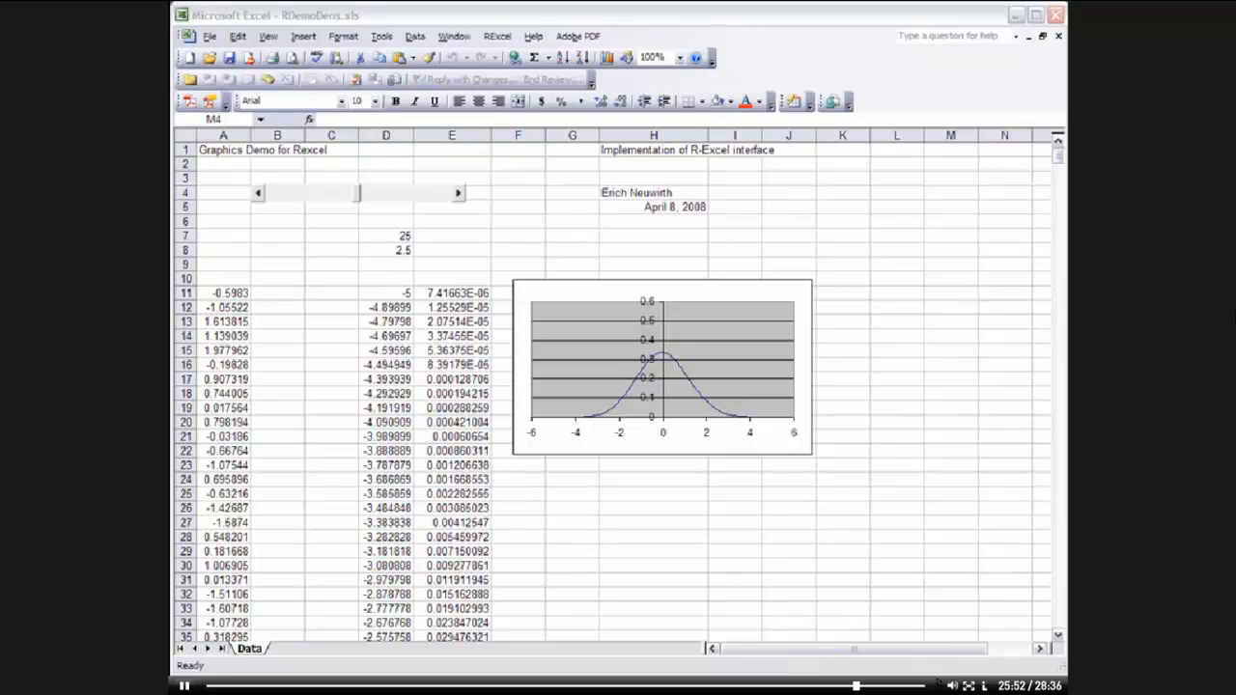
left_click(387, 294)
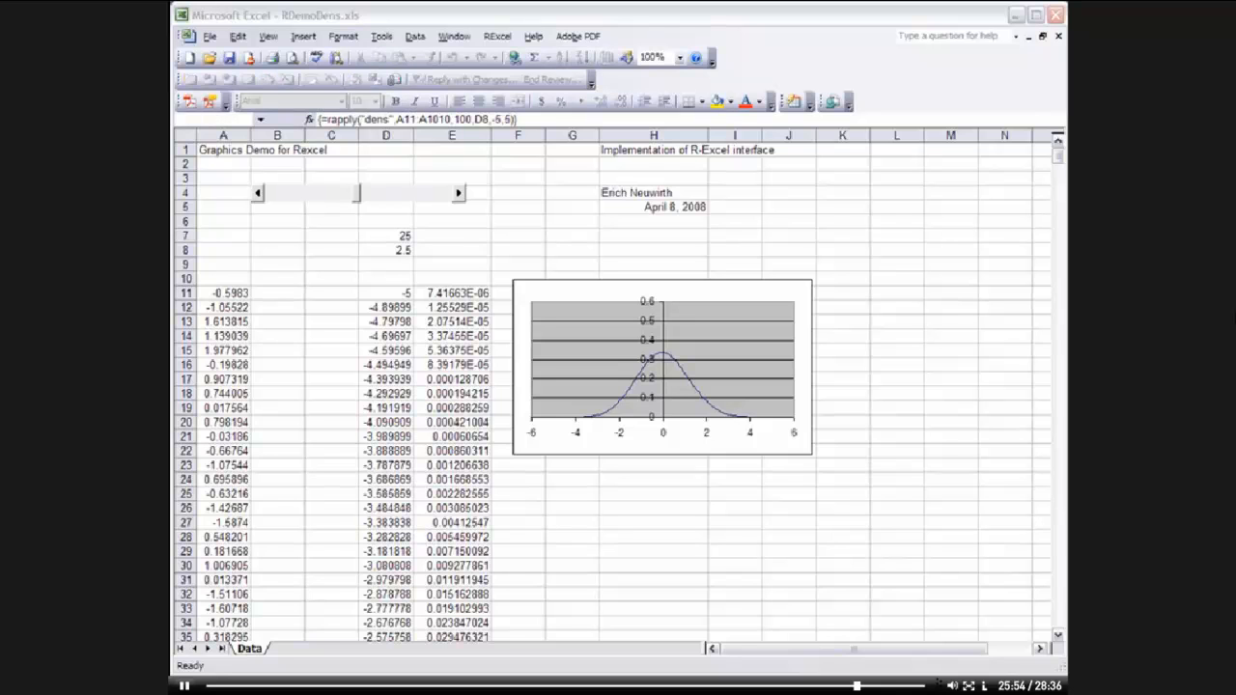